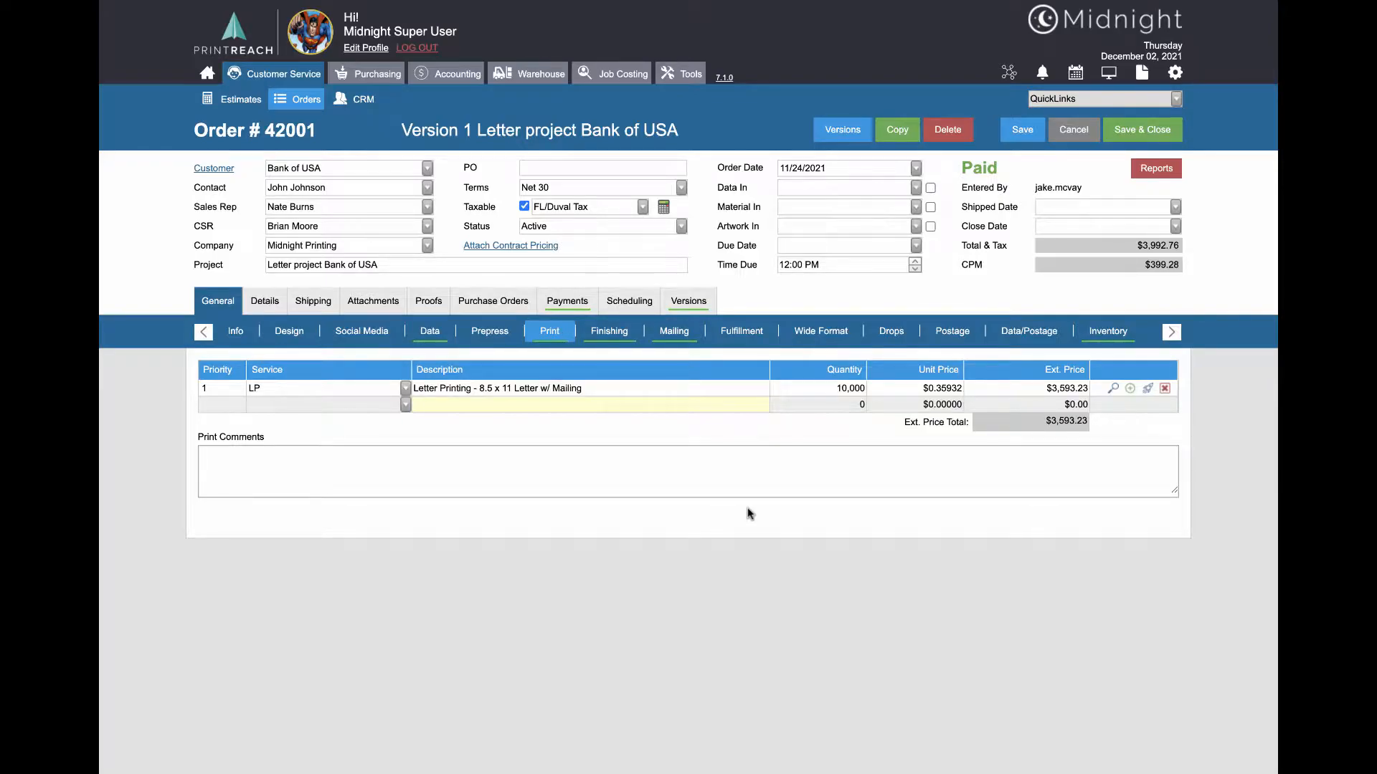
Step: Add a .Print Item service to the order and apply the 96 - 6 x 9 Postcards 4/4 template
left_click(406, 405)
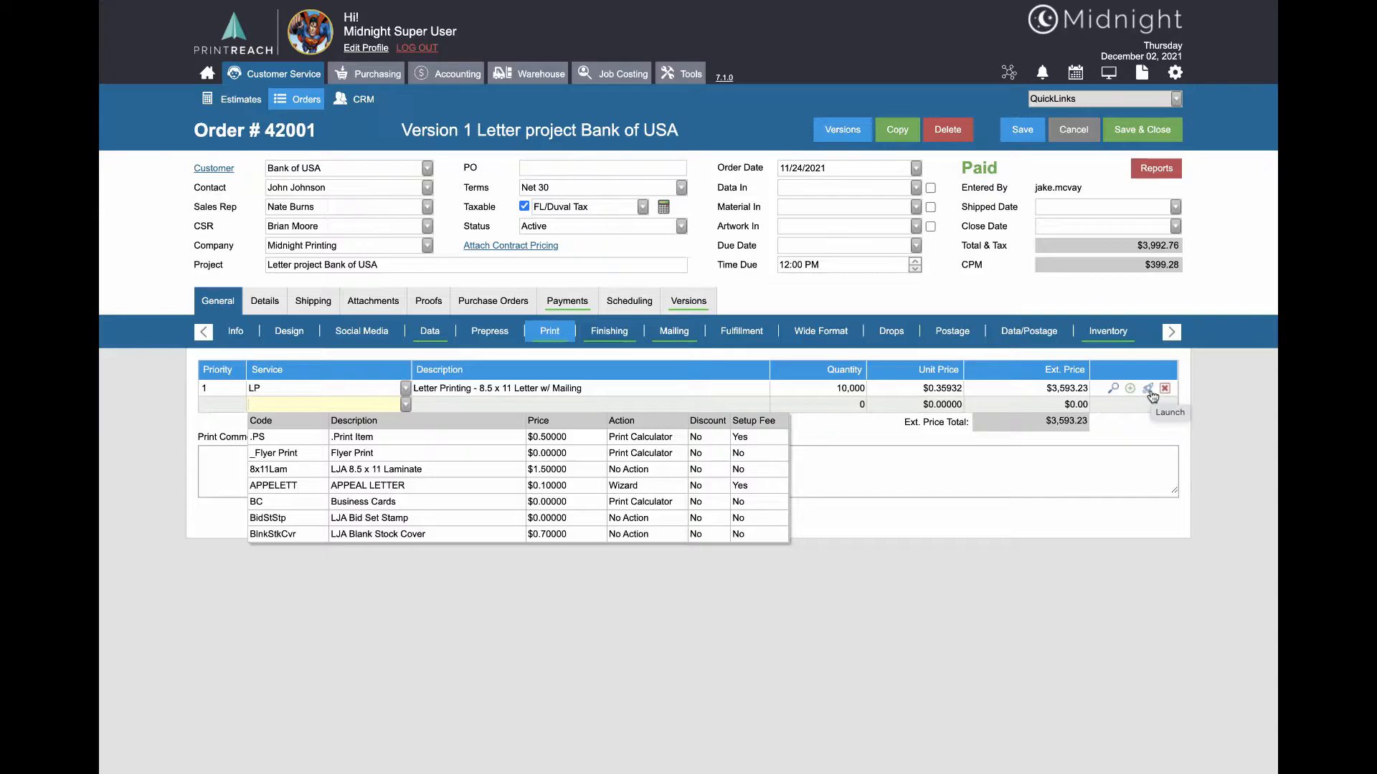
left_click(648, 437)
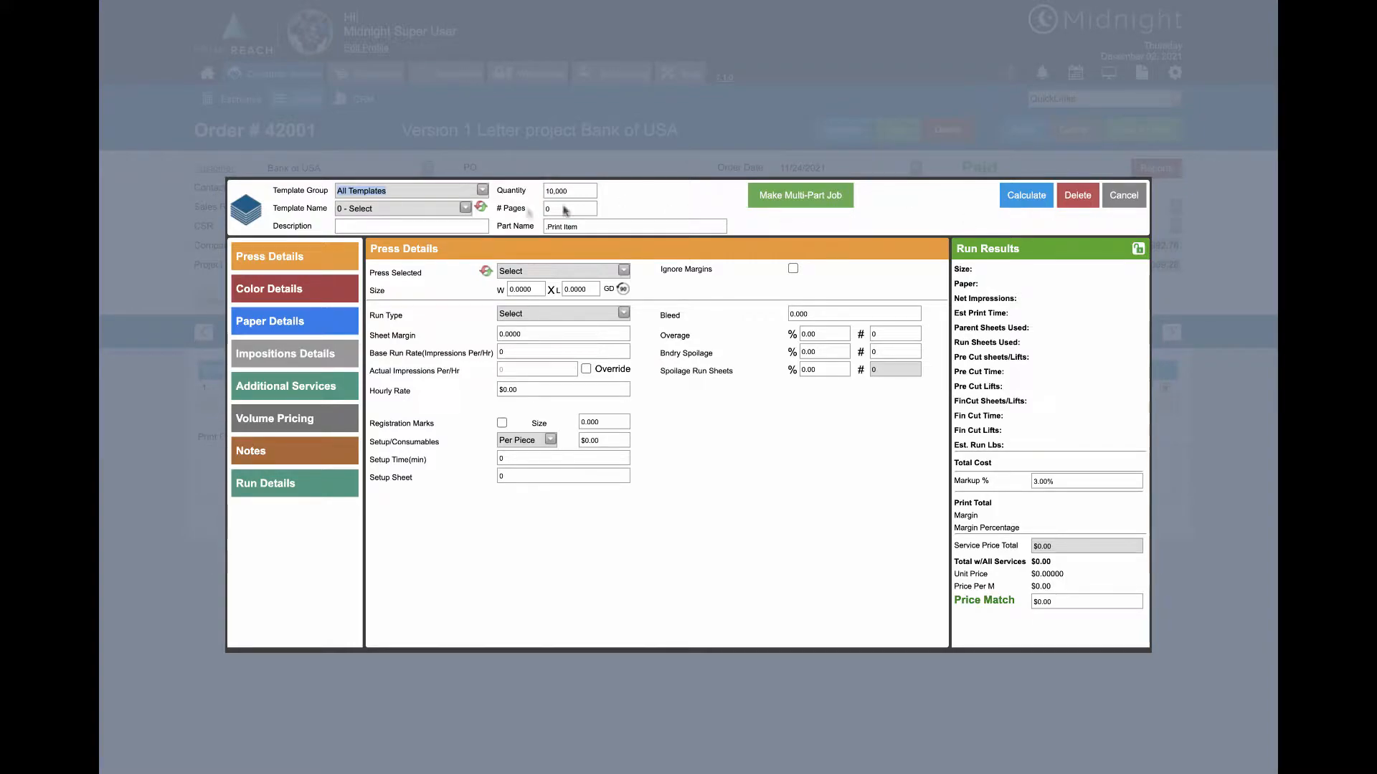
left_click(481, 190)
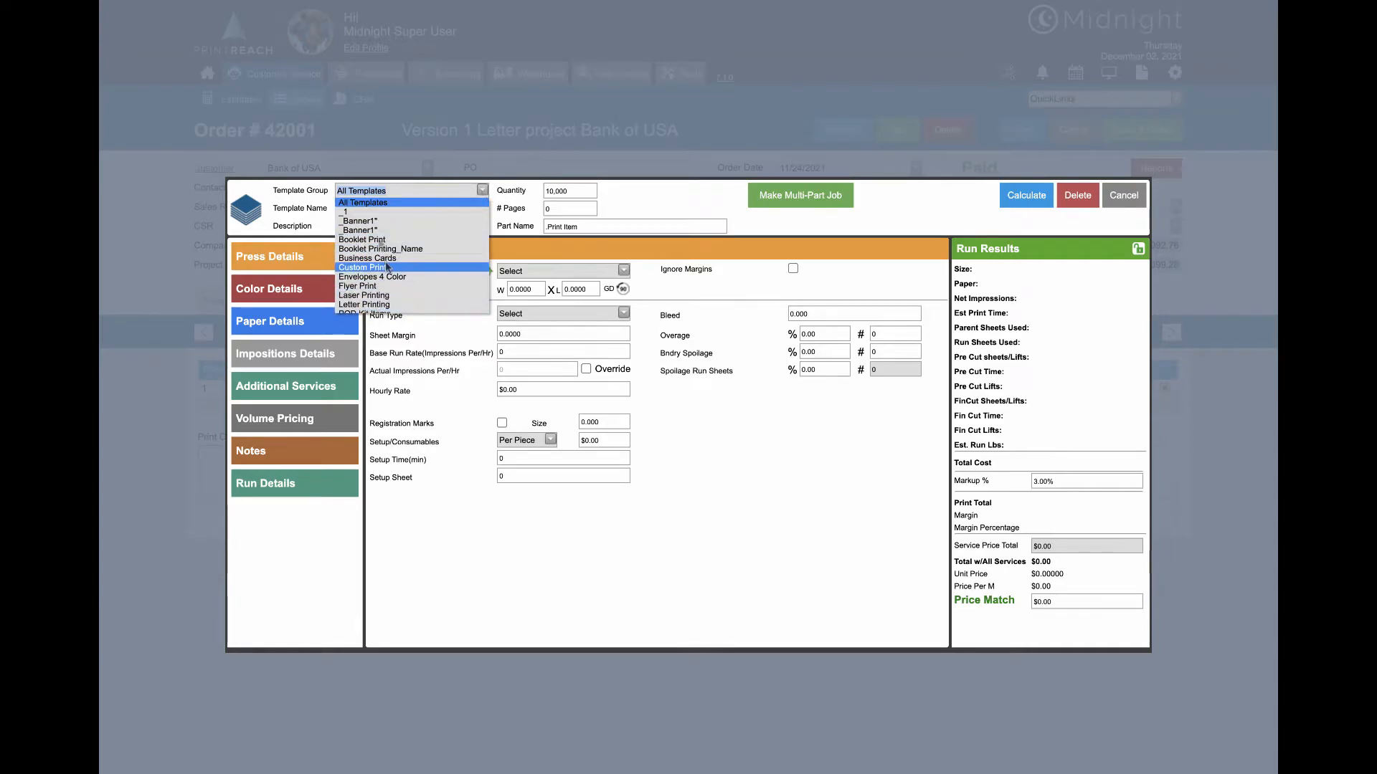
left_click(403, 202)
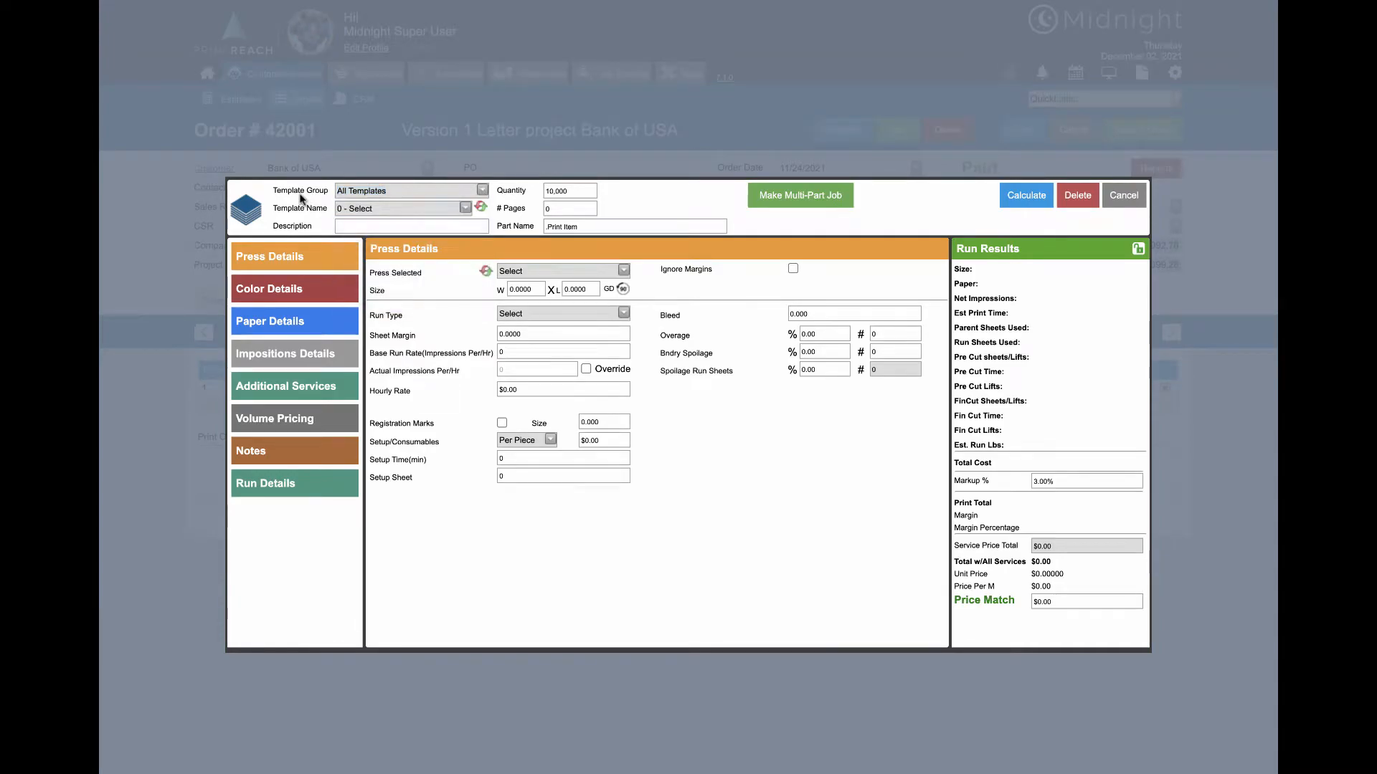
left_click(465, 209)
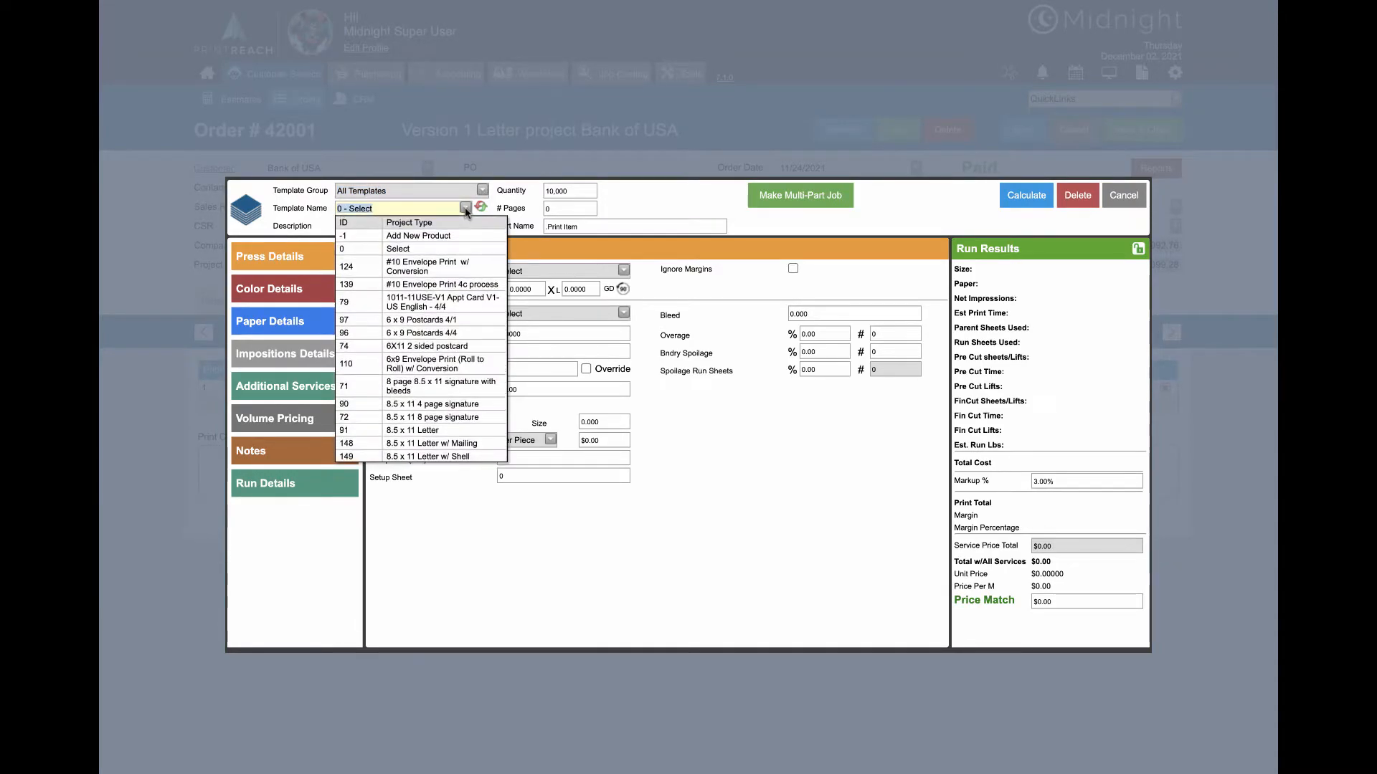
left_click(463, 333)
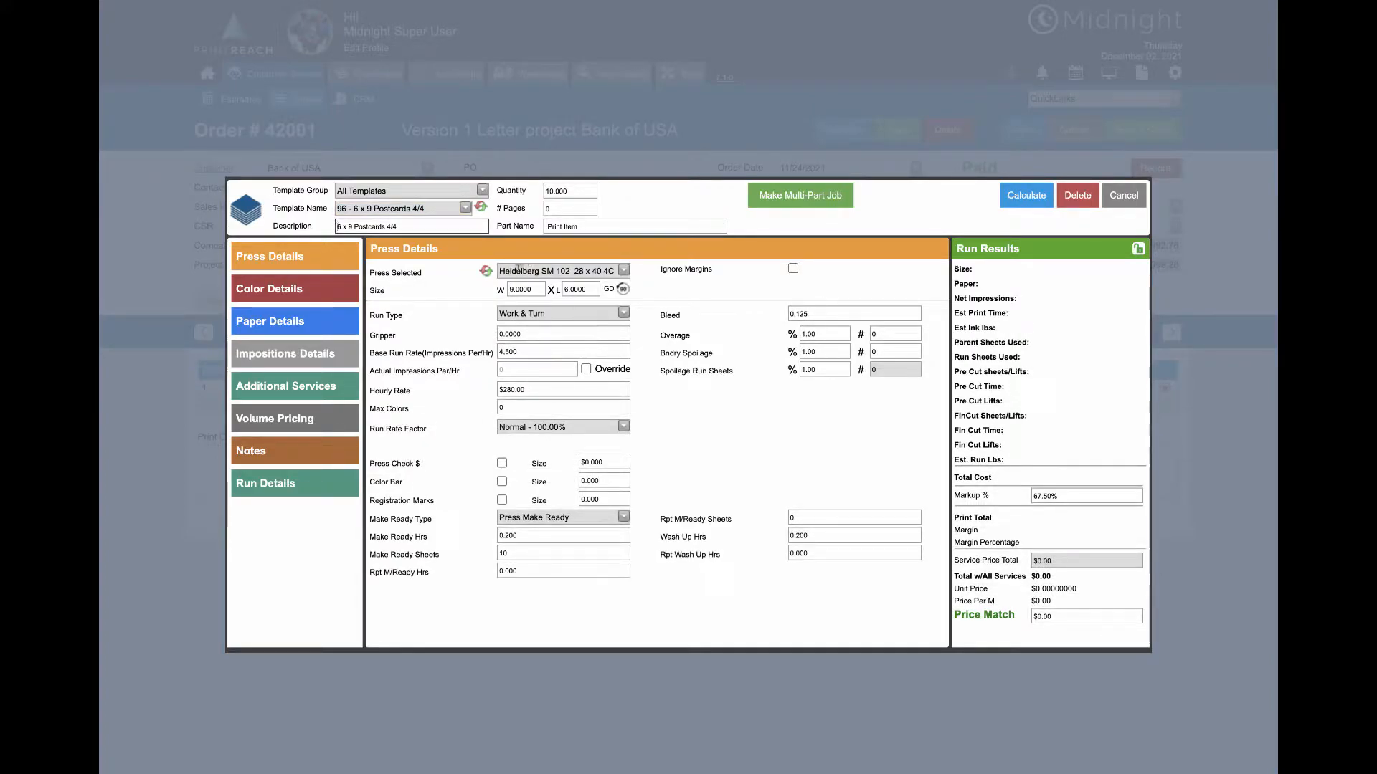
Step: Set Max Colors to 4 and enable Ignore Margins in the press details
left_click(521, 406)
type("4")
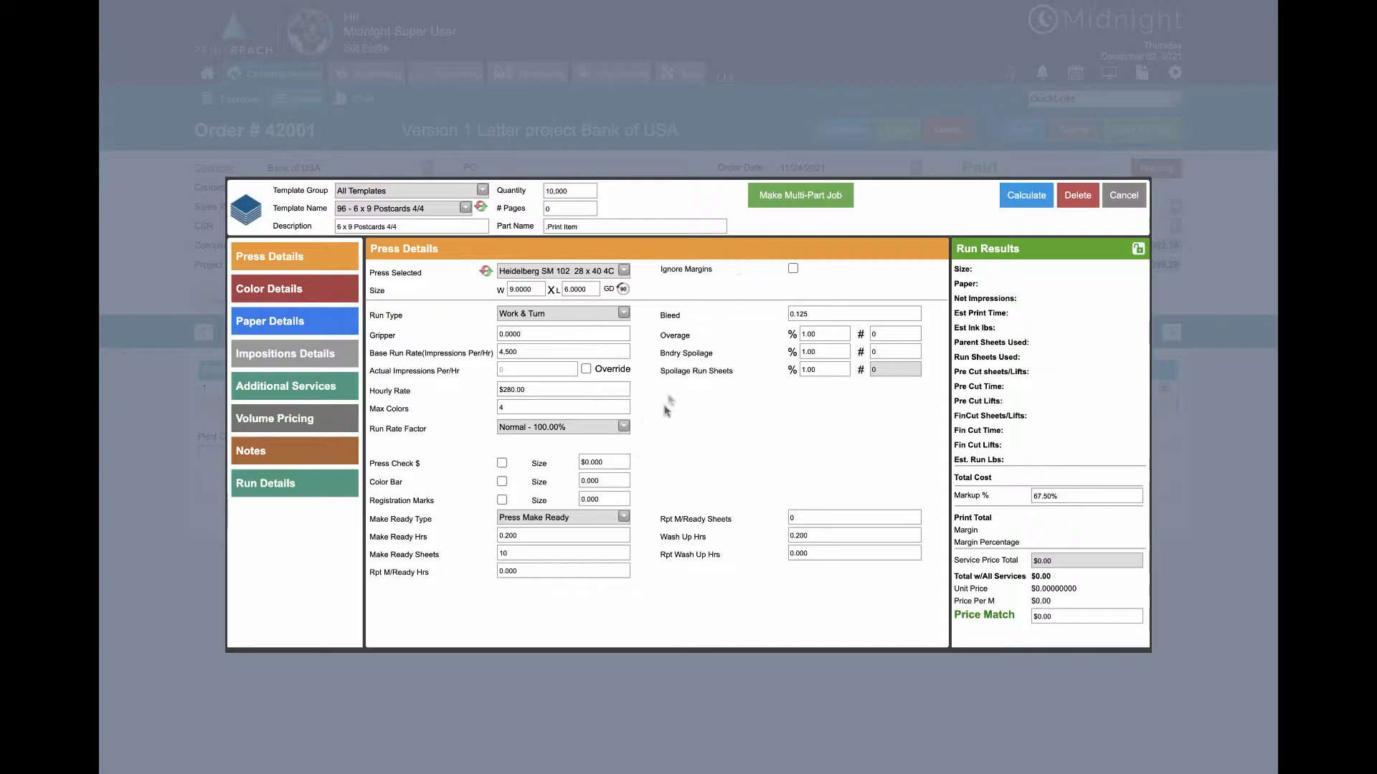
left_click(793, 269)
Step: Review the color details, including the side 1 ink group options and the list of selectable inks
left_click(310, 294)
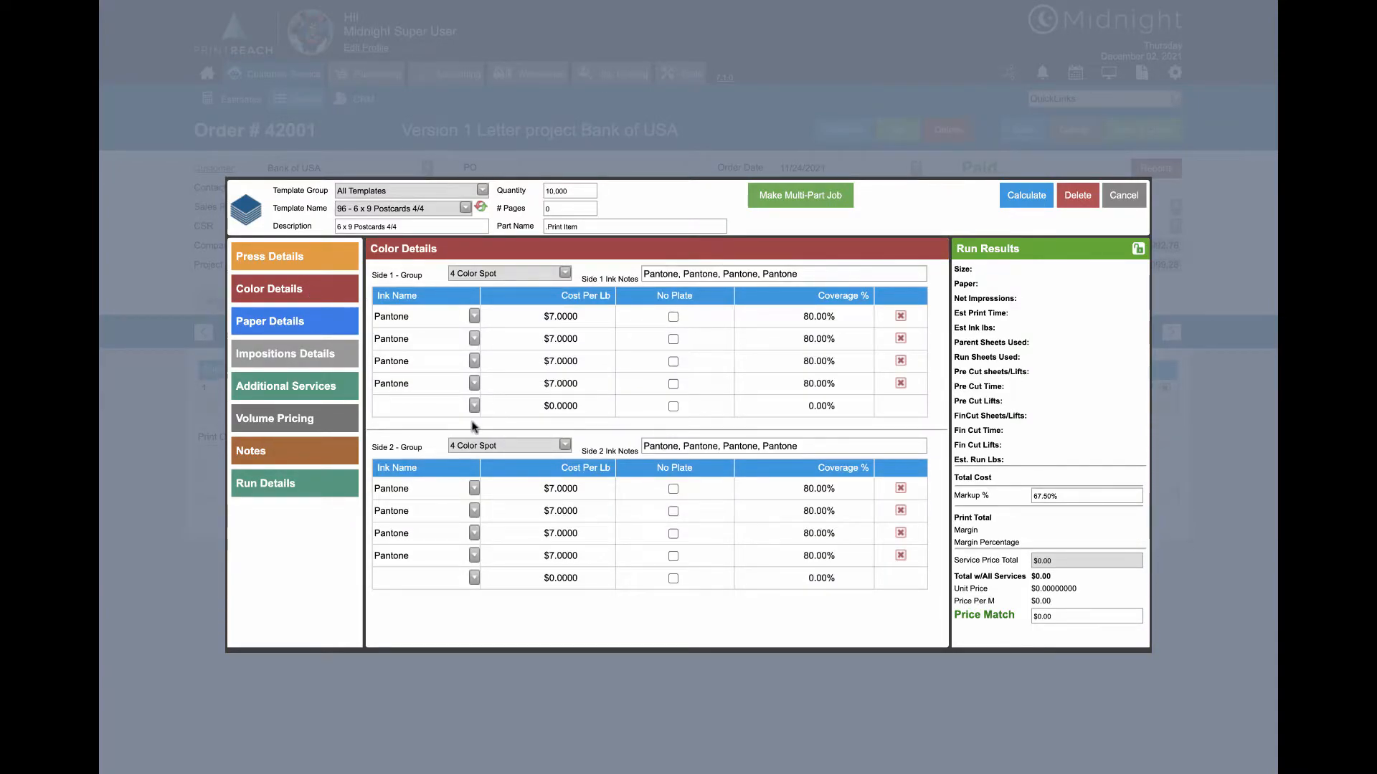
left_click(564, 274)
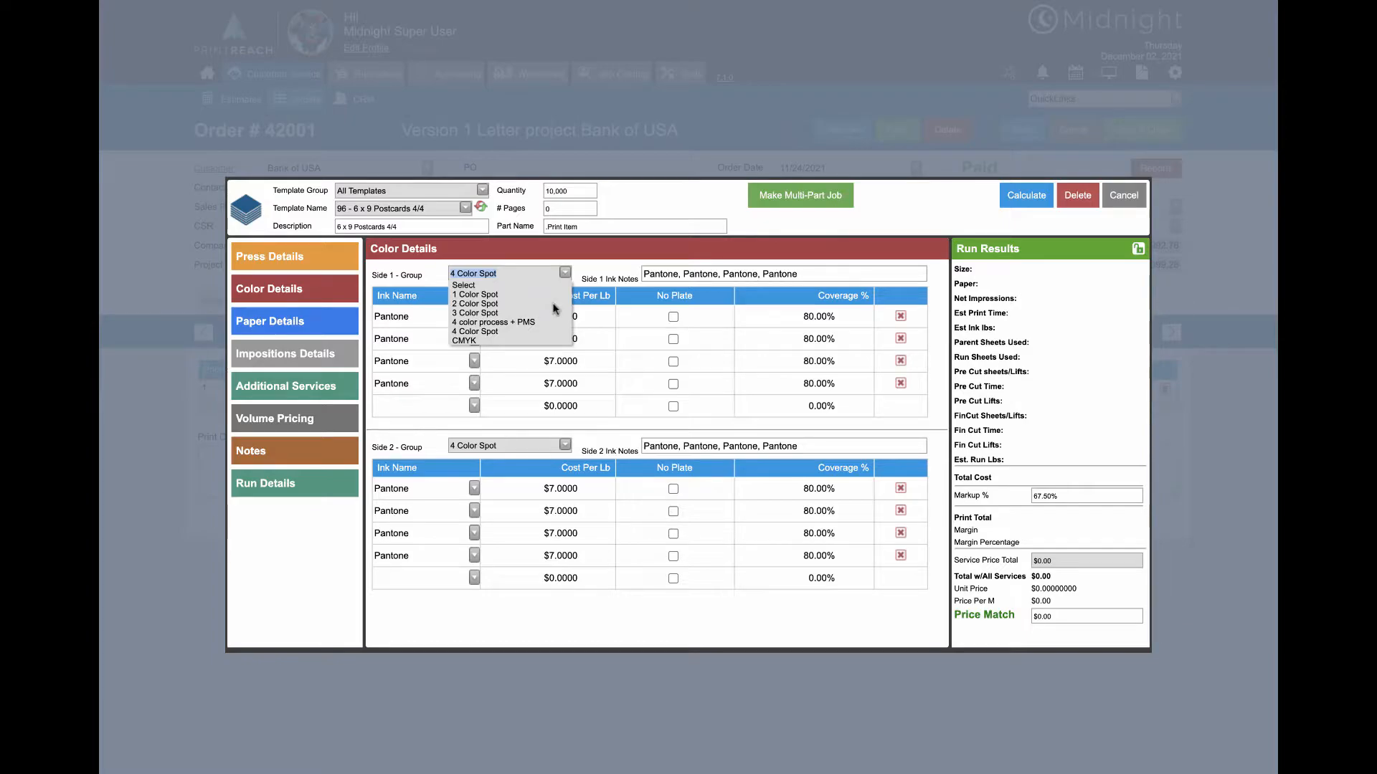
left_click(598, 266)
left_click(474, 406)
scroll(495, 483, "down", 5)
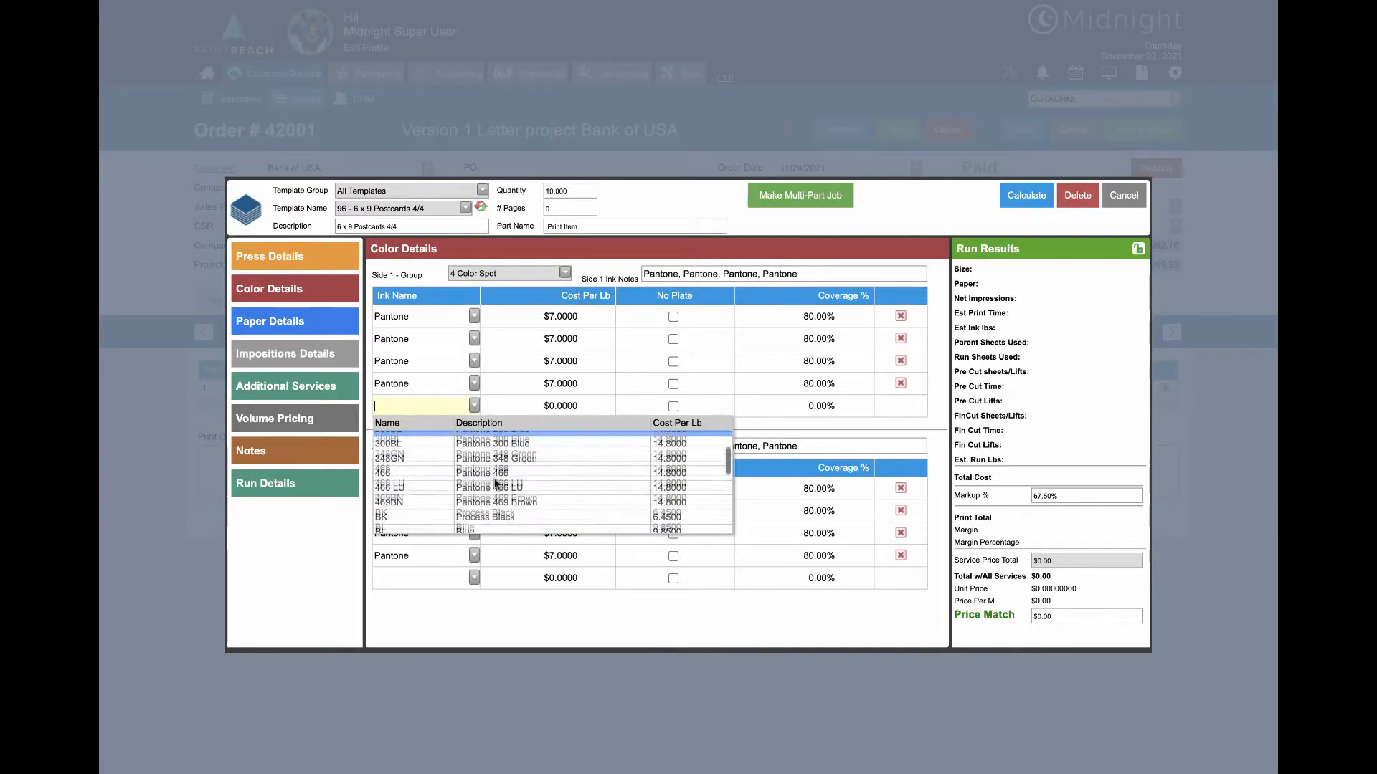
scroll(496, 480, "up", 3)
left_click(764, 432)
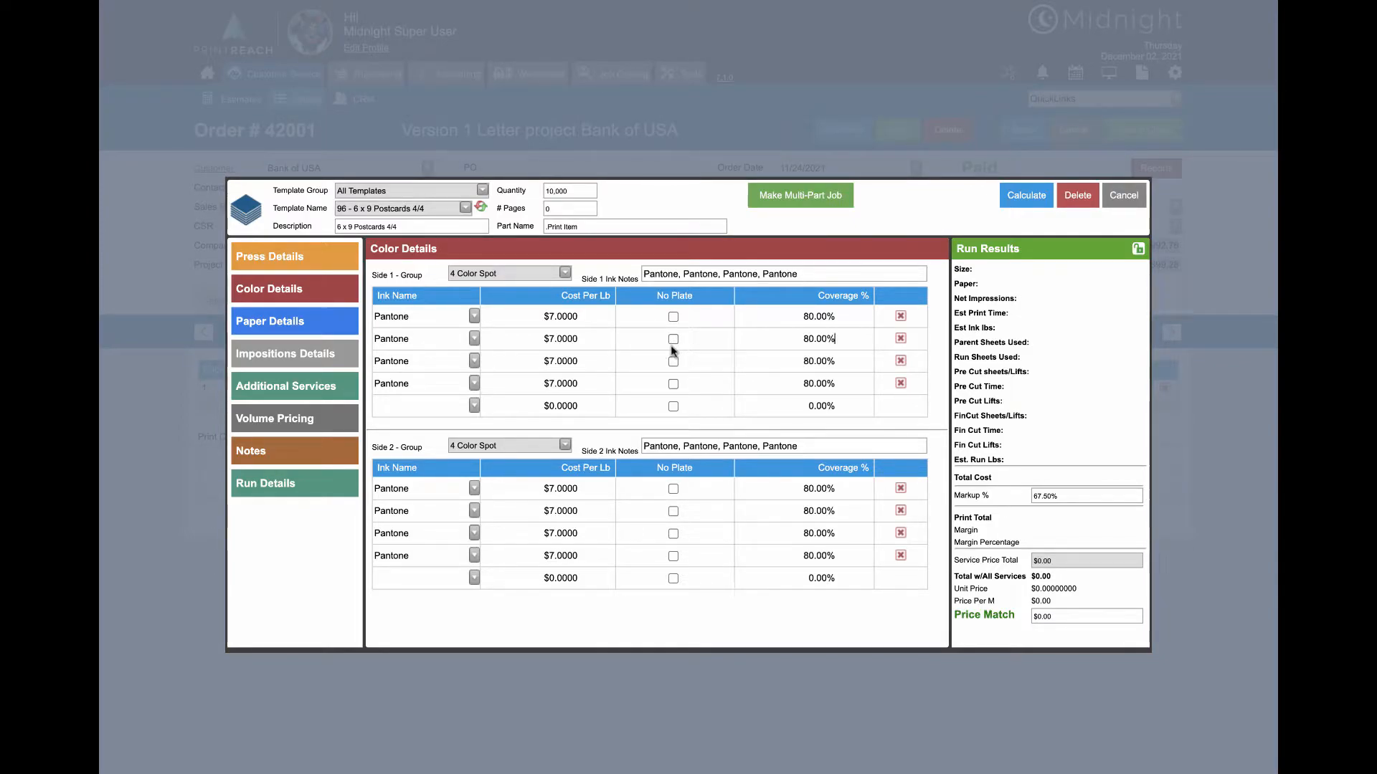
Step: Review the paper details and search the available papers for size 11.0000 X 8.5000 without changing the selected stock
left_click(311, 331)
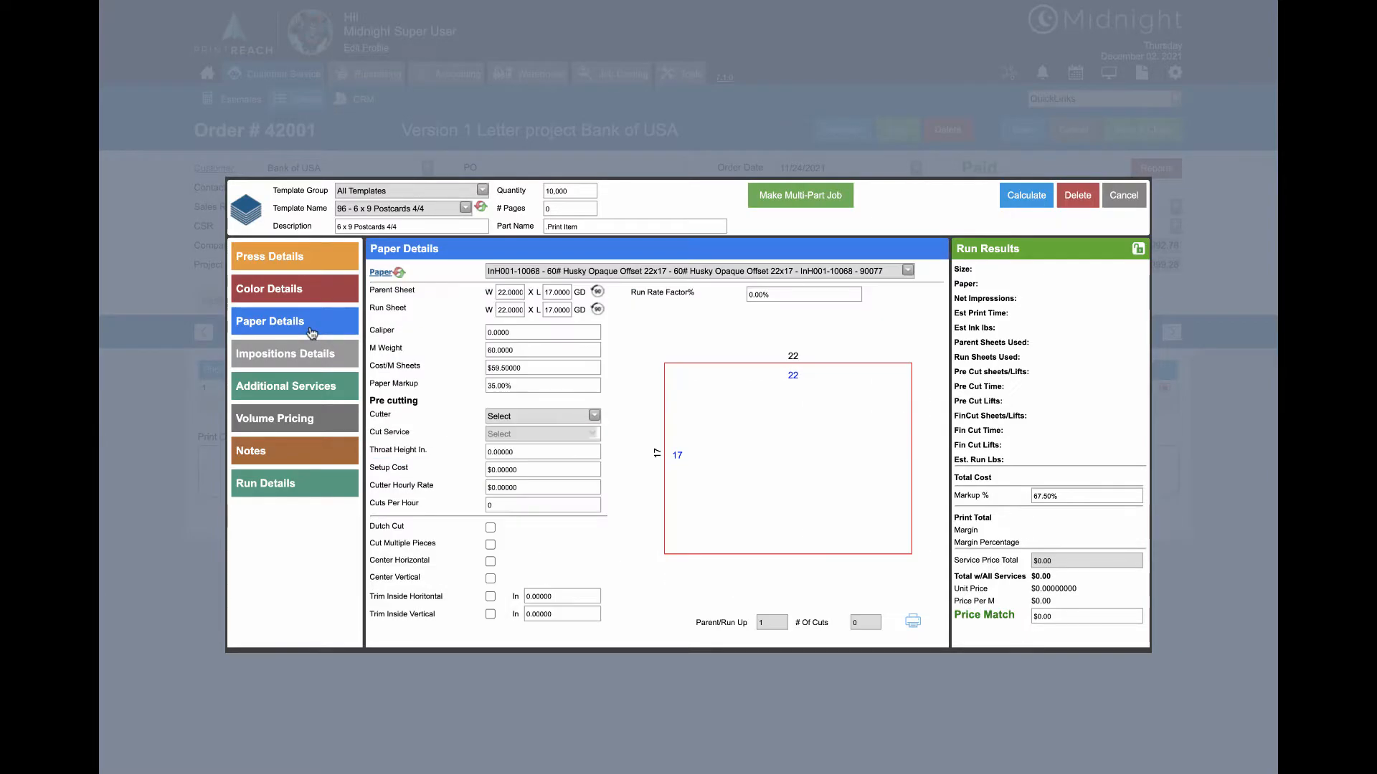
left_click(576, 267)
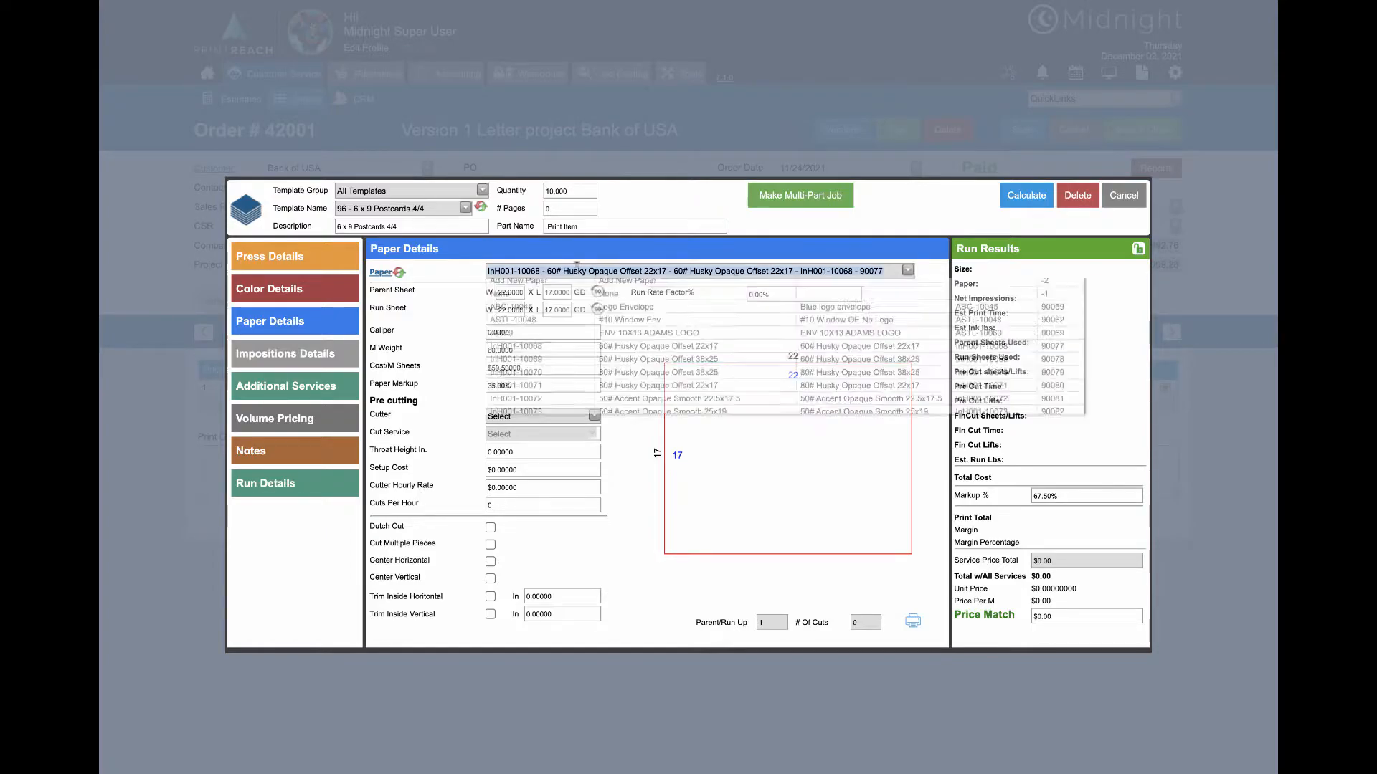
left_click(378, 272)
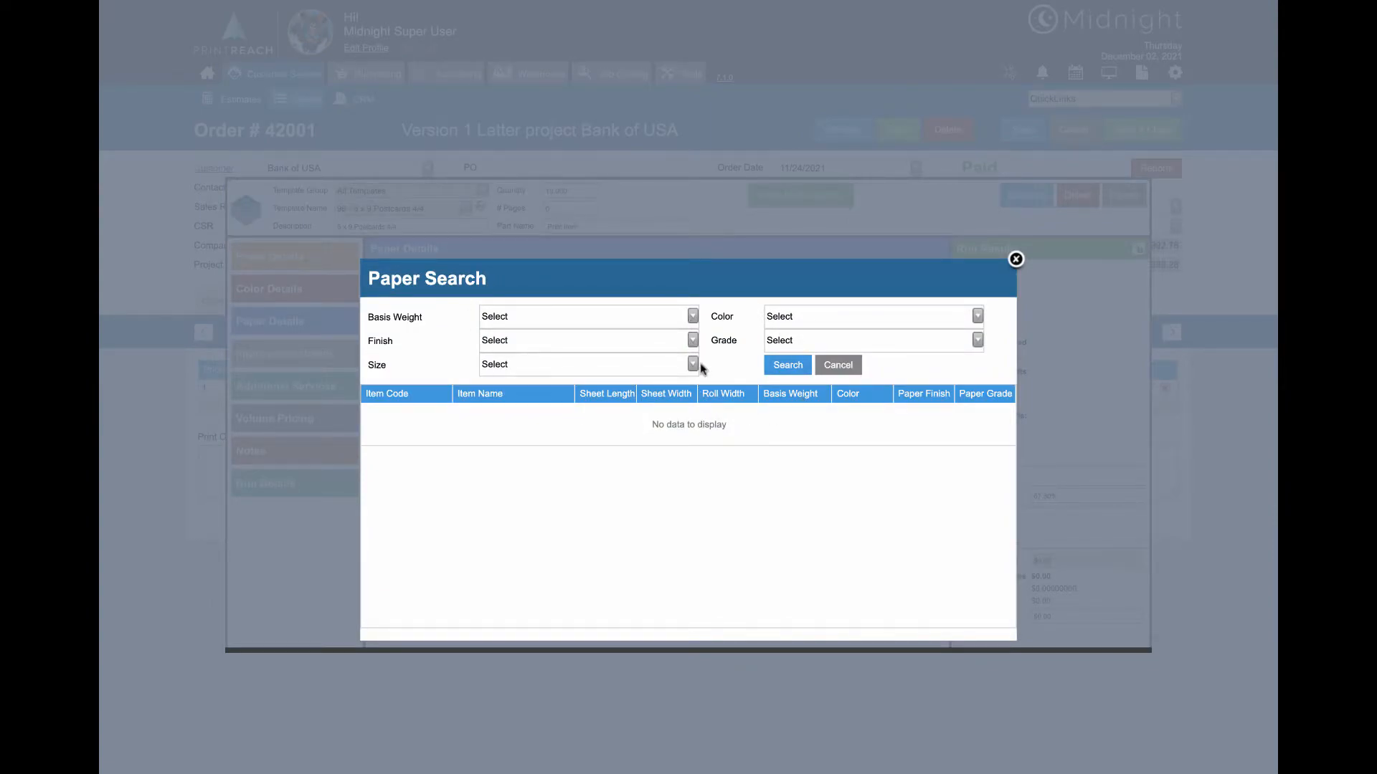
left_click(694, 364)
left_click(543, 444)
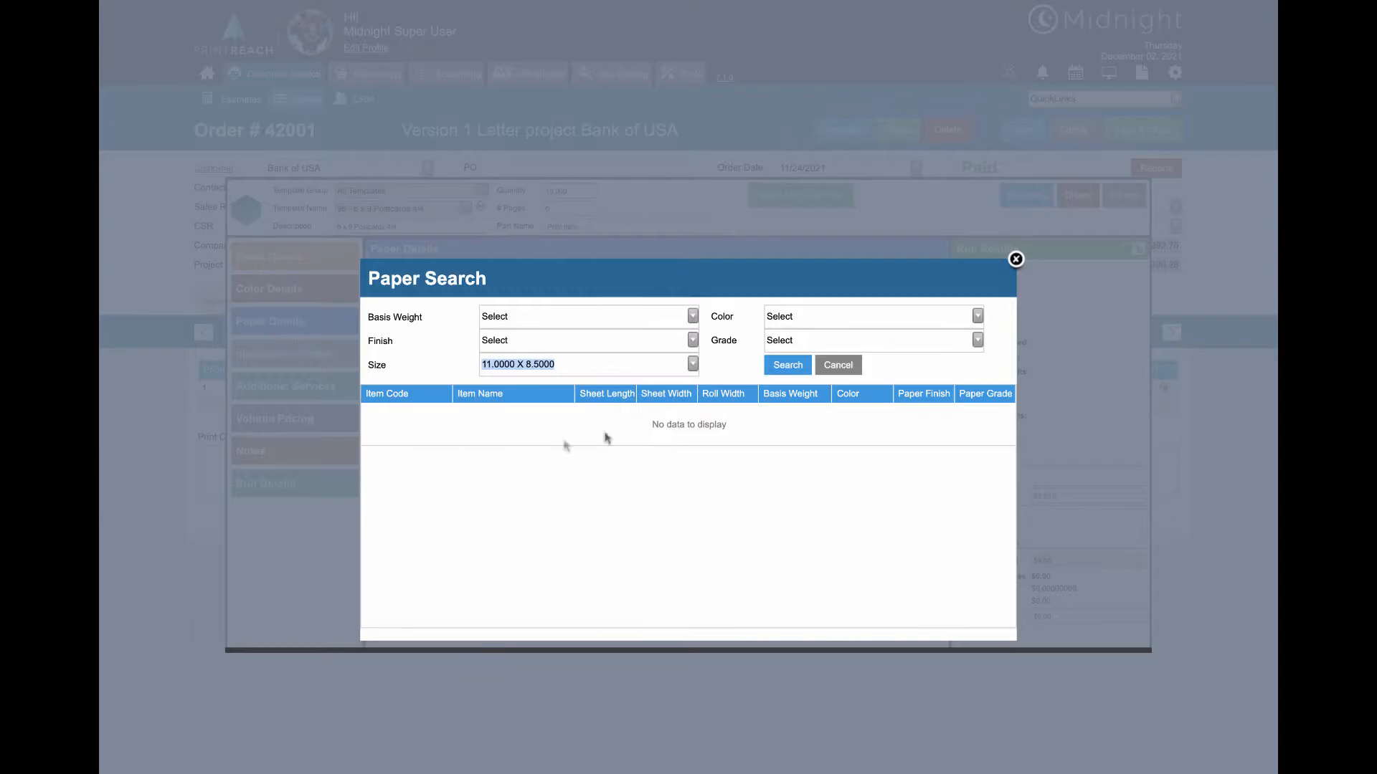
left_click(787, 369)
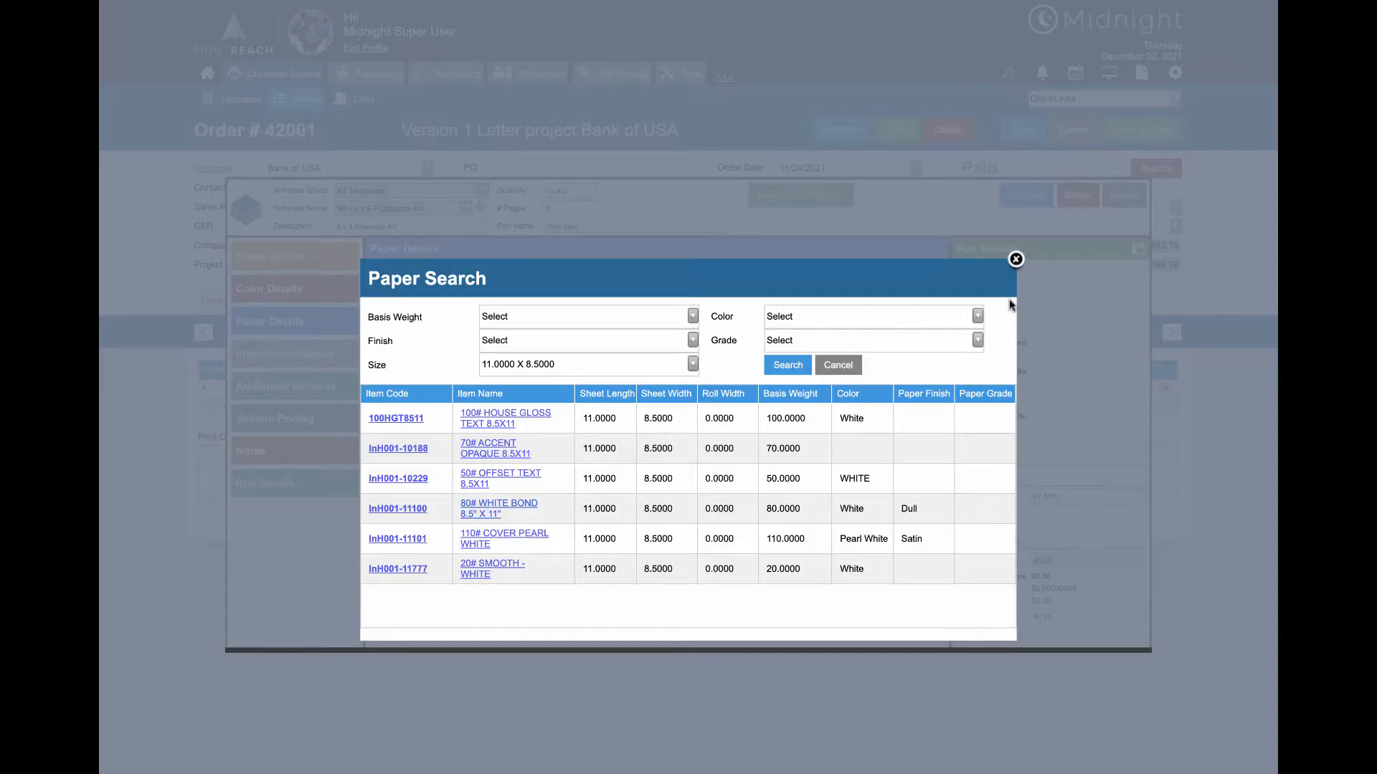
left_click(1016, 259)
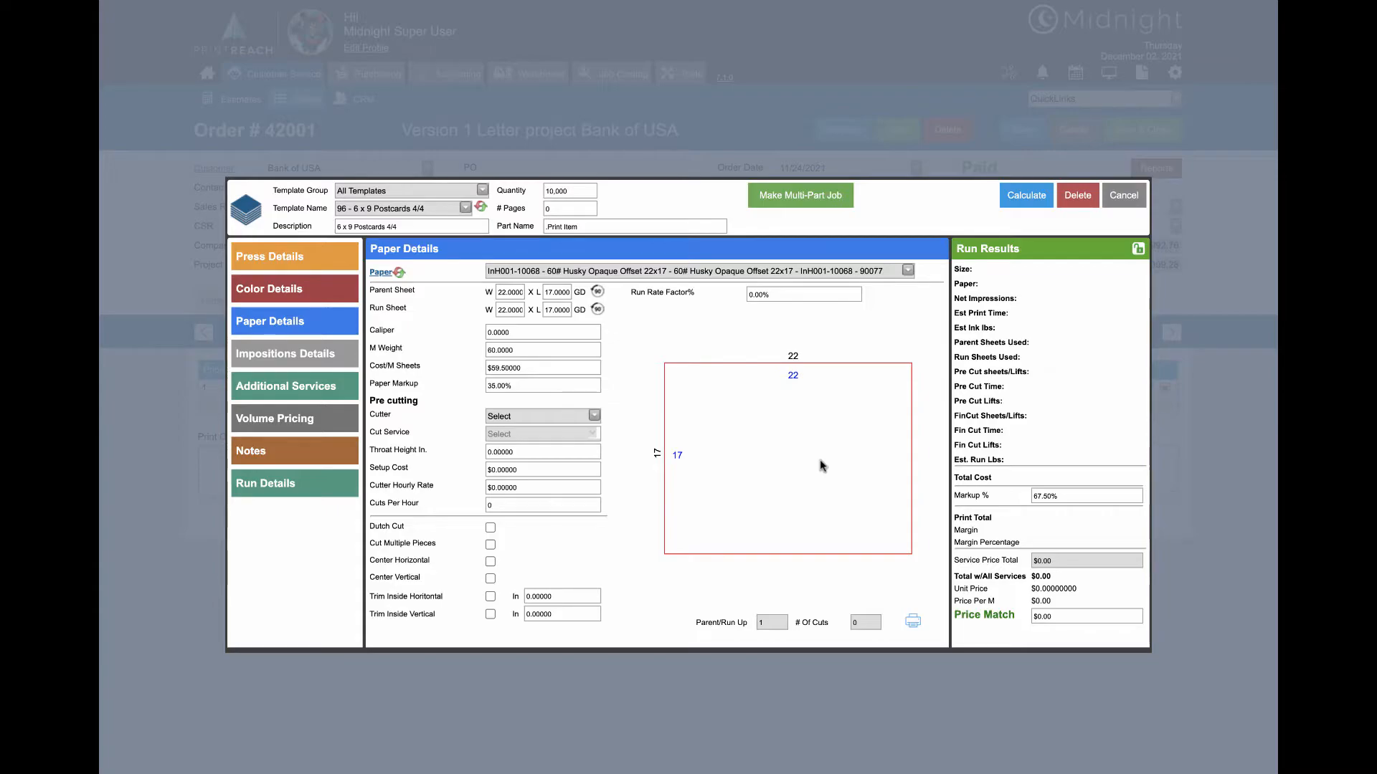
Step: Center the postcard imposition horizontally and vertically on the run sheet
left_click(283, 355)
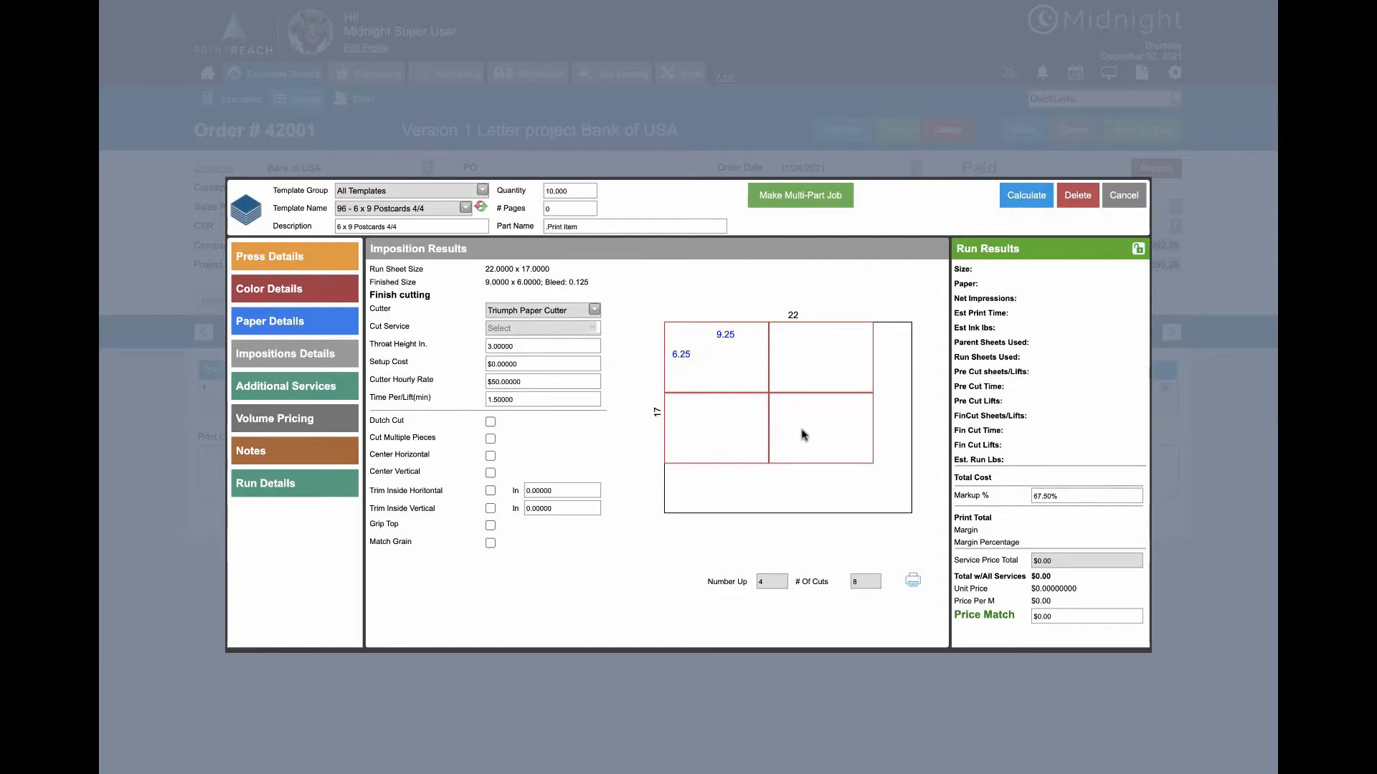
left_click(489, 456)
left_click(490, 472)
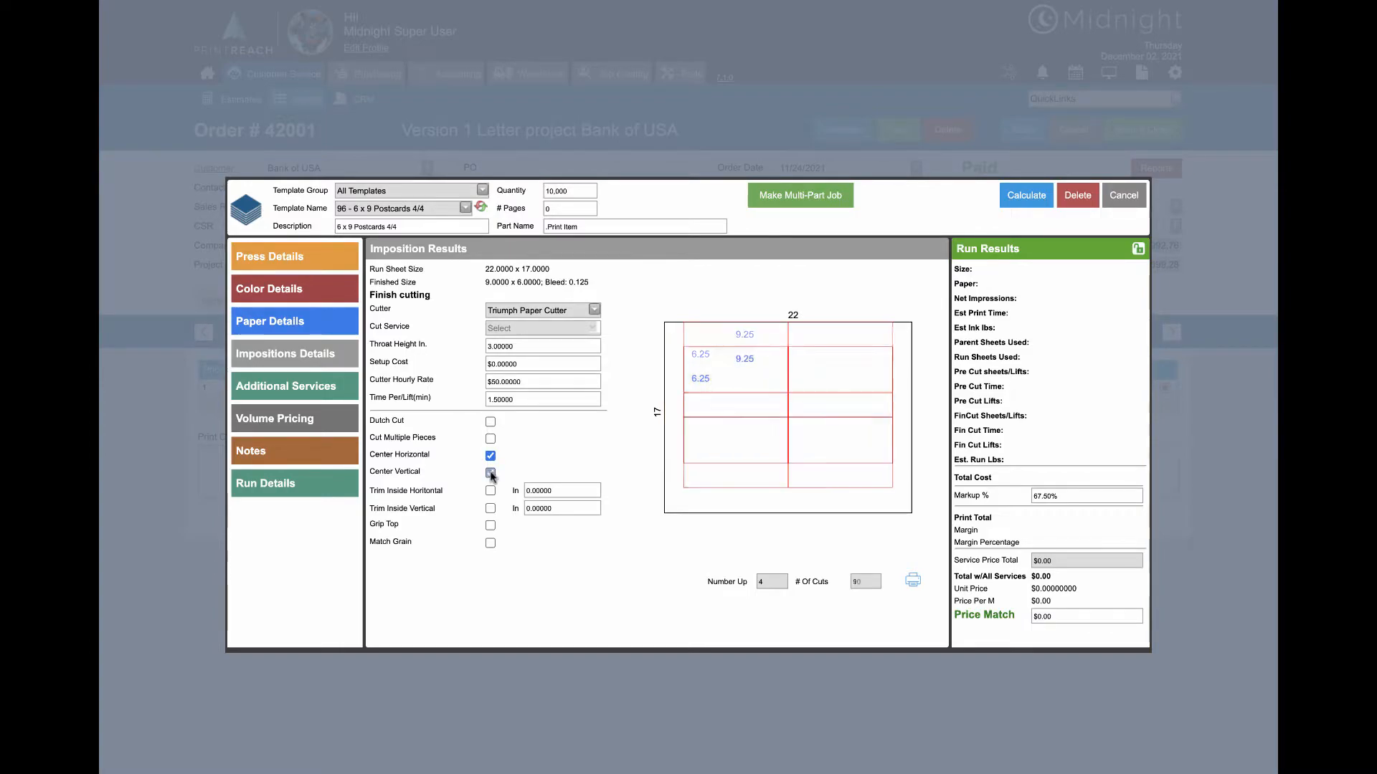
Step: Enable horizontal and vertical inside trims of 0.25 in and turn on Match Grain for the imposition
left_click(490, 491)
left_click(491, 509)
type("0.25")
key("Tab")
key("Tab")
type("0.25")
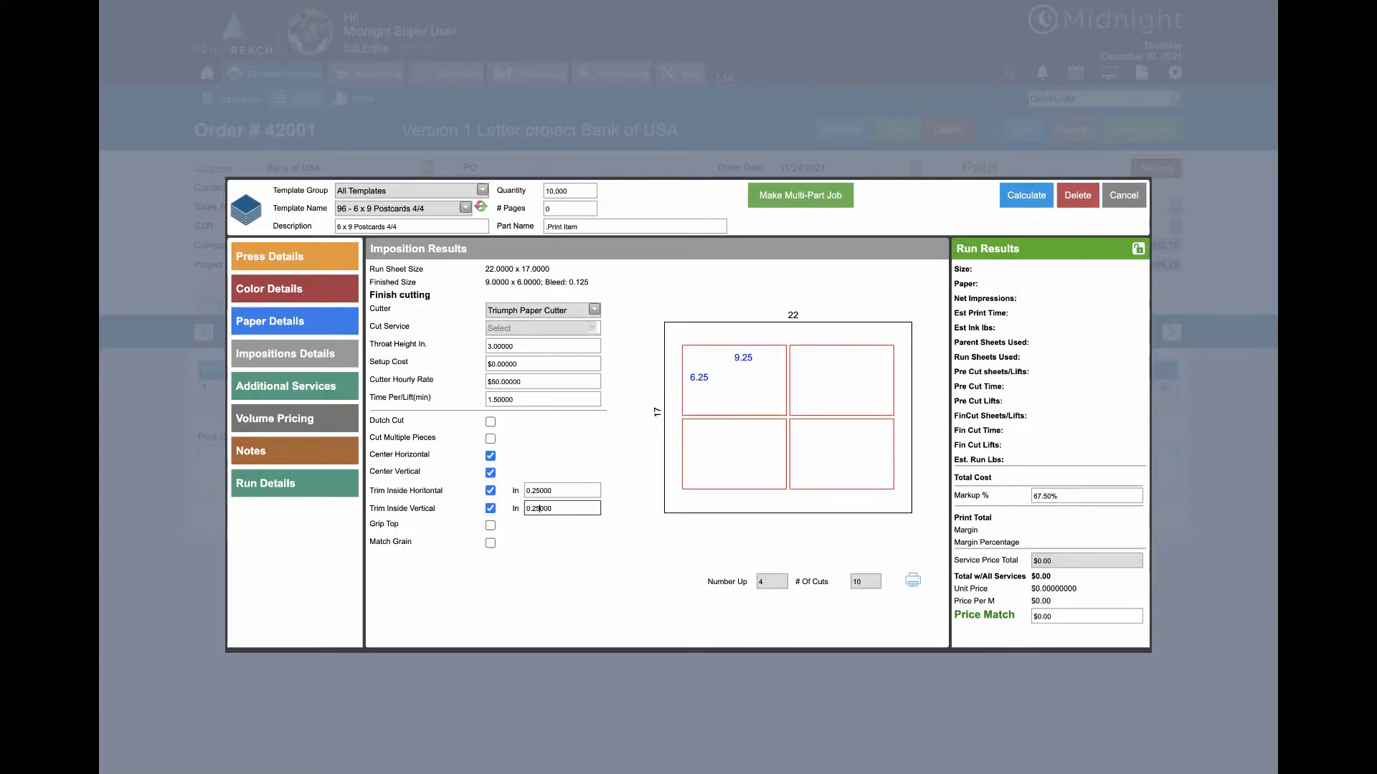
key("Tab")
left_click(562, 555)
left_click(491, 543)
Step: Review the additional services with the Ink Jet unit options, the volume pricing and the notes
left_click(318, 396)
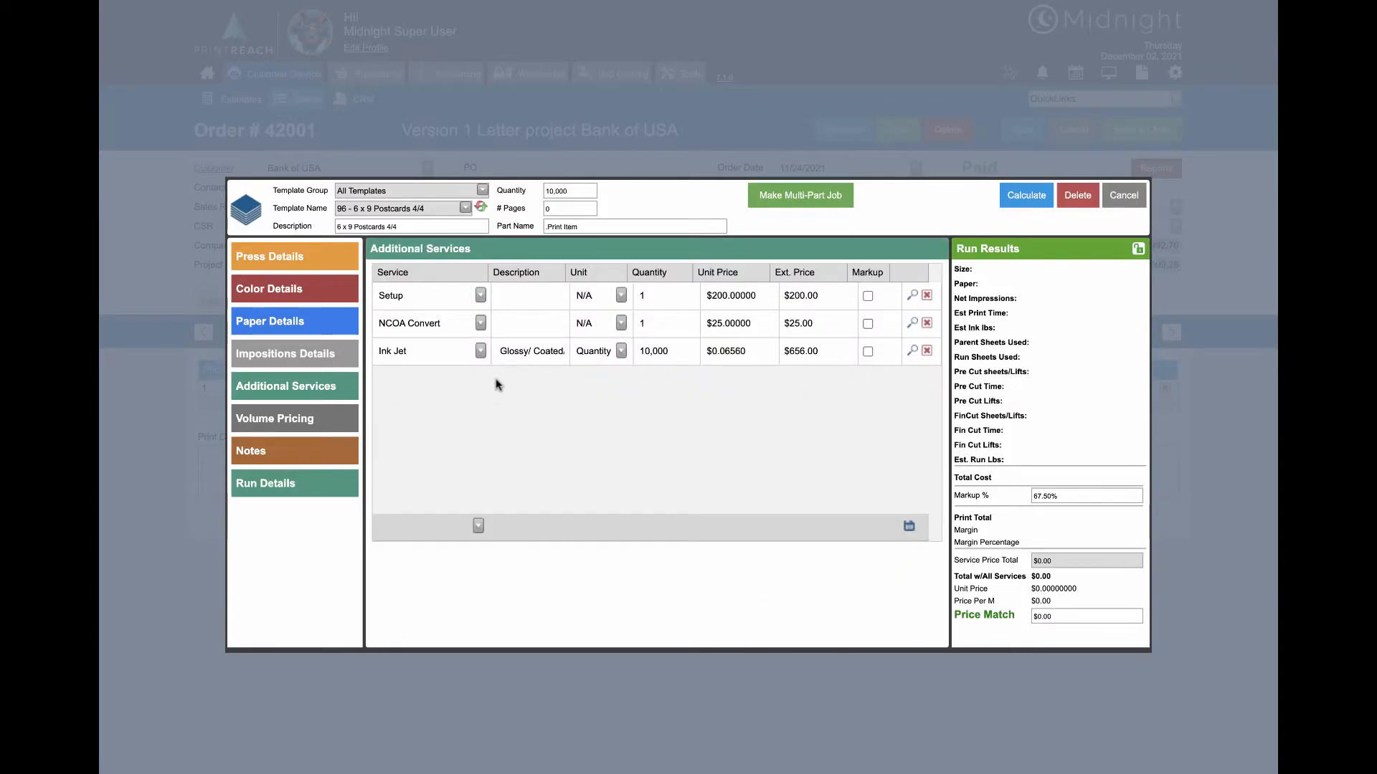
left_click(621, 351)
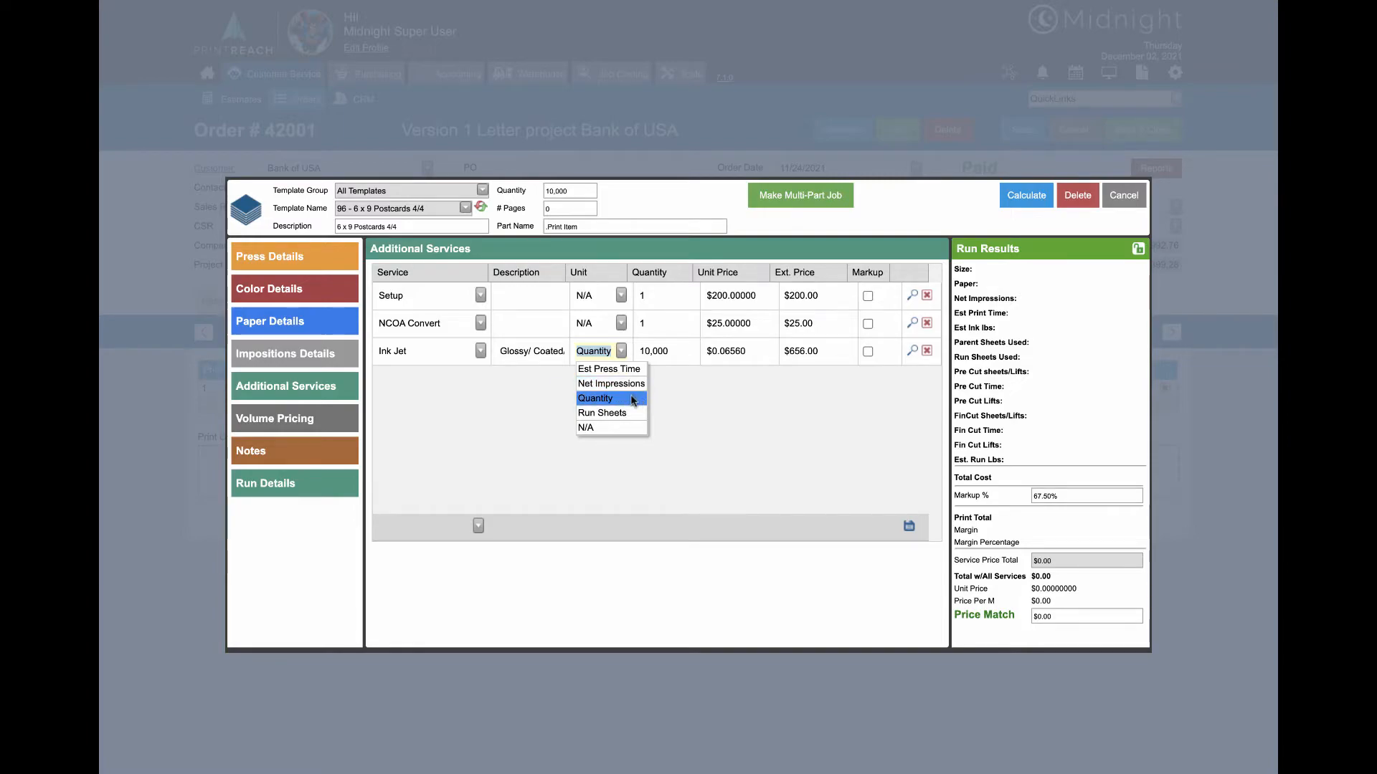
left_click(598, 398)
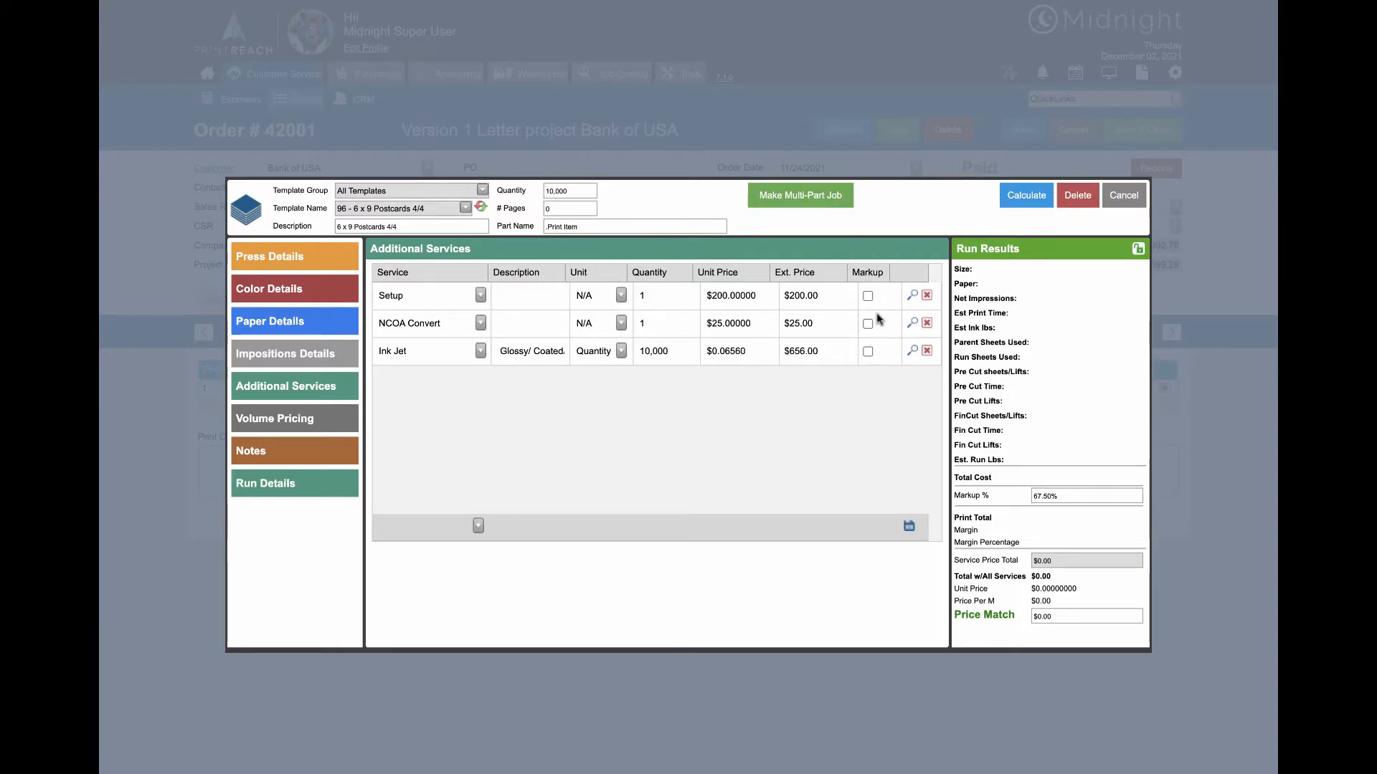
left_click(297, 421)
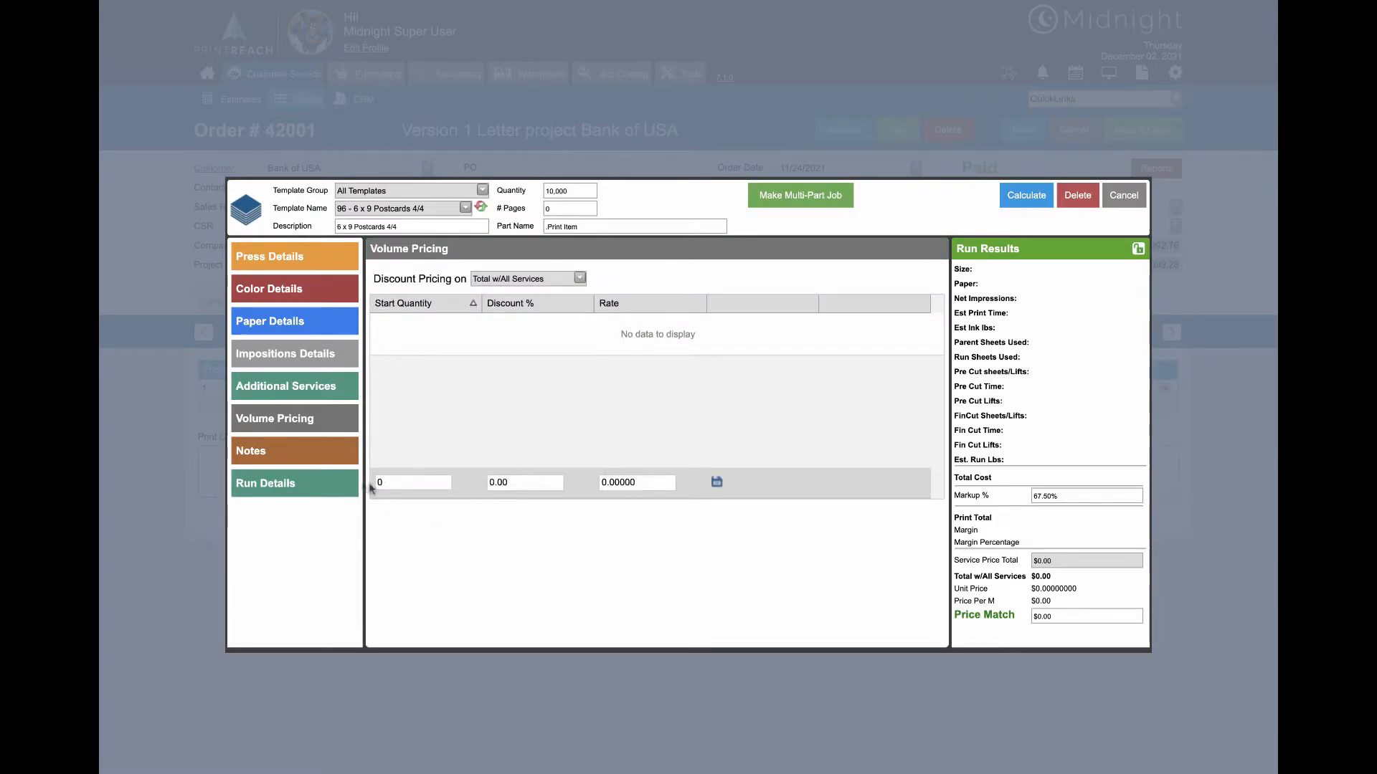
left_click(299, 460)
Step: Calculate the print job and display its run details
left_click(1025, 201)
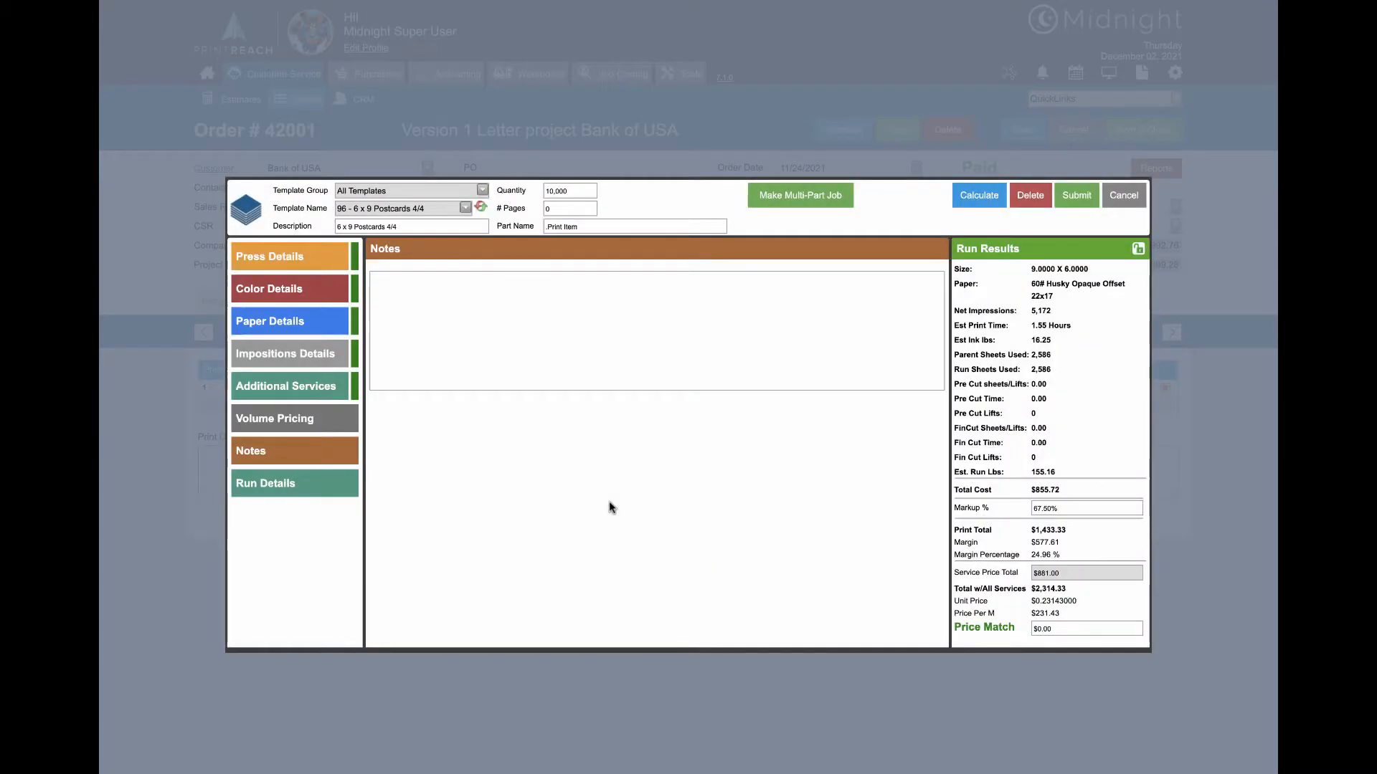
left_click(324, 489)
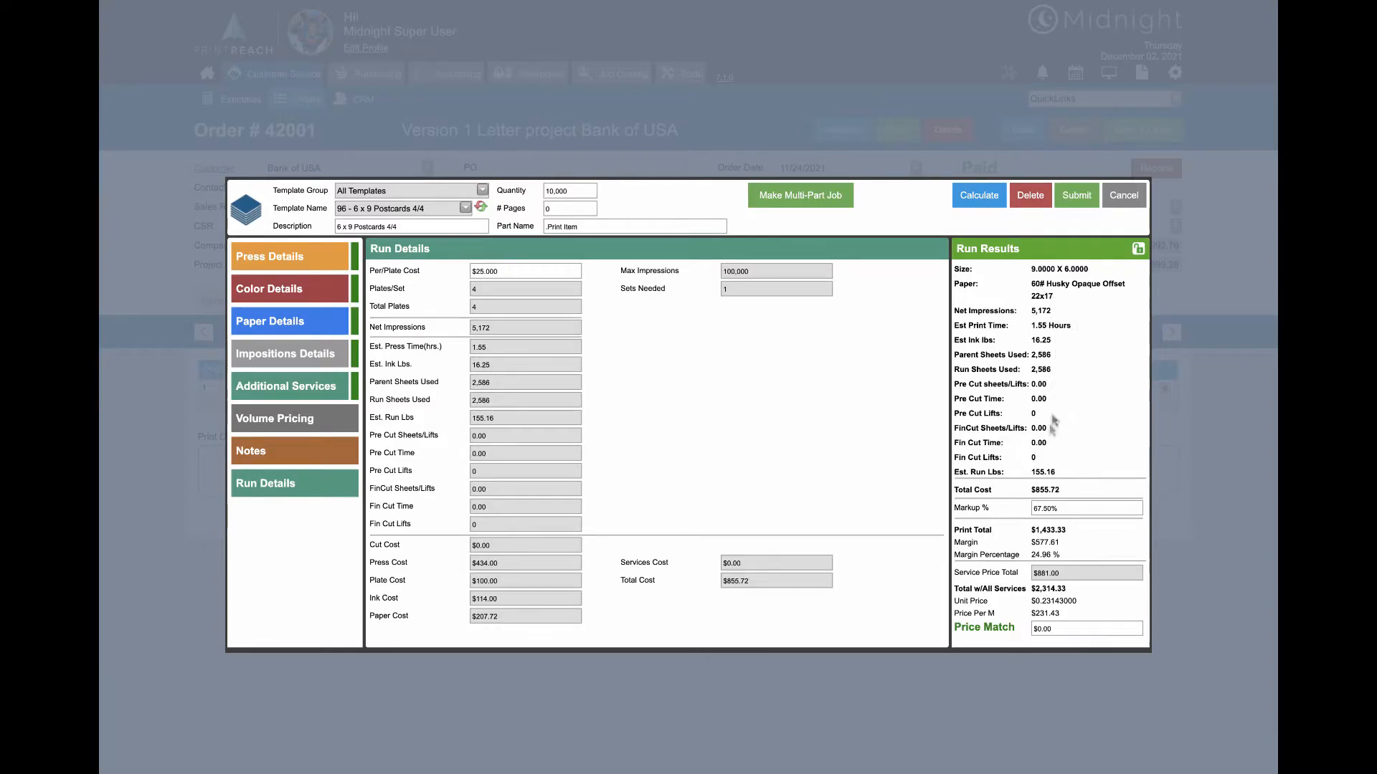
Step: Examine the total cost, markup, print total, service price total, total with all services, unit price and price match in the run results
left_click_drag(1068, 491, 1022, 493)
left_click_drag(1070, 508, 961, 536)
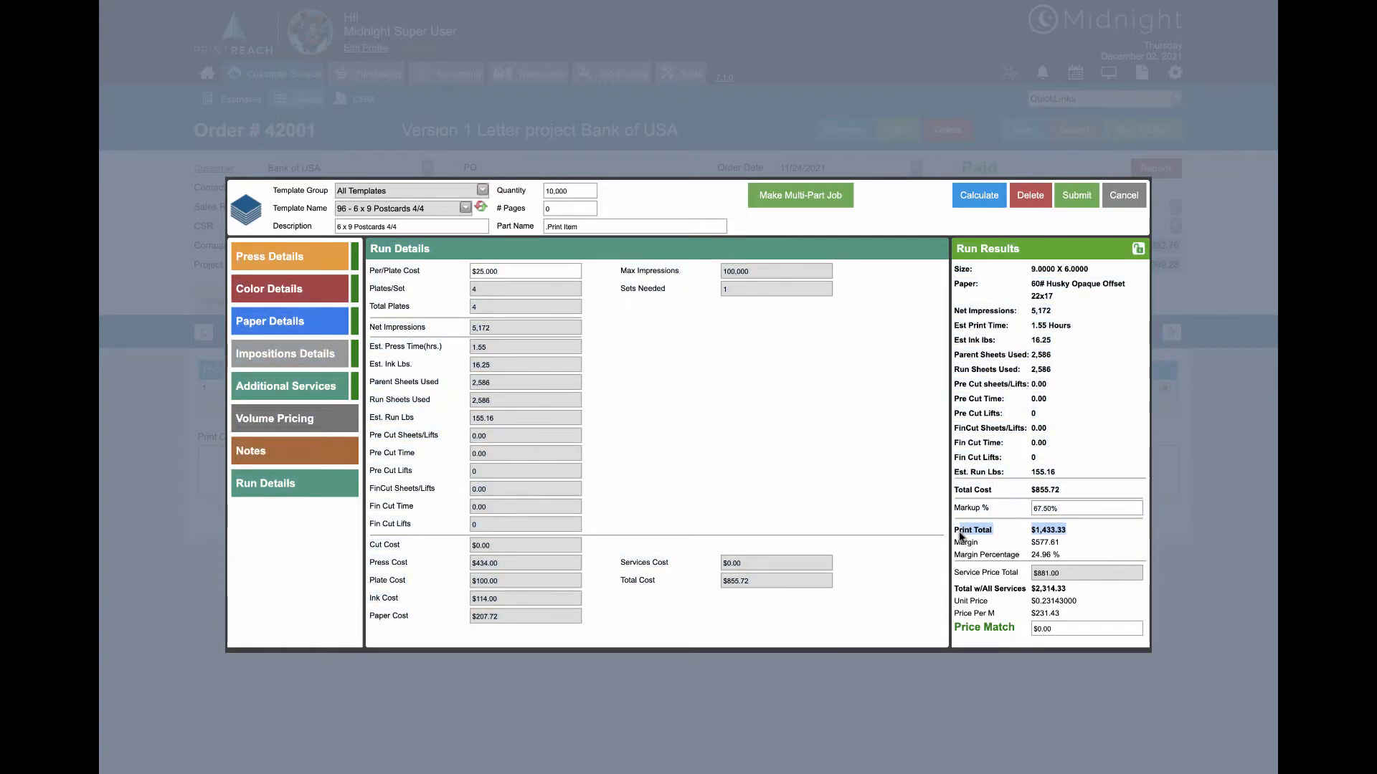
left_click(1068, 573)
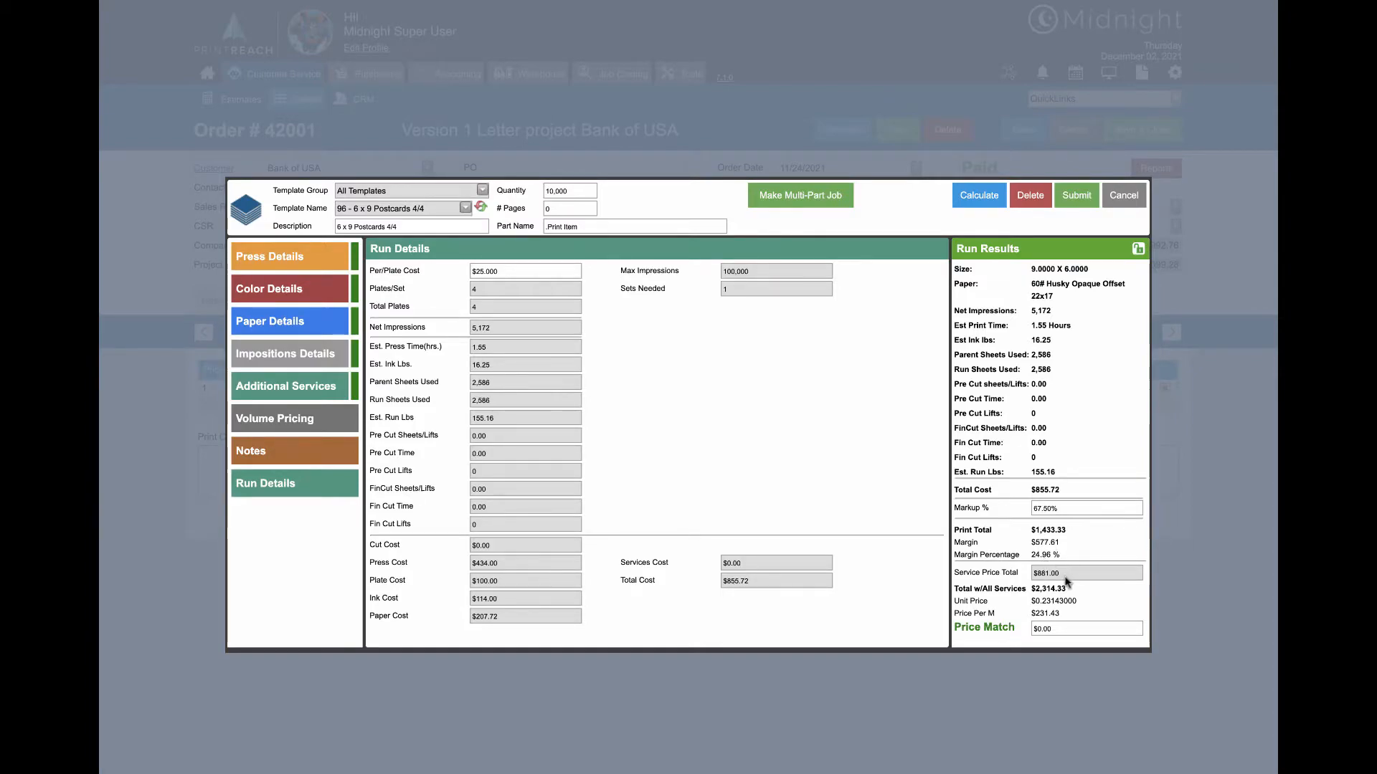
left_click_drag(1068, 588, 1030, 590)
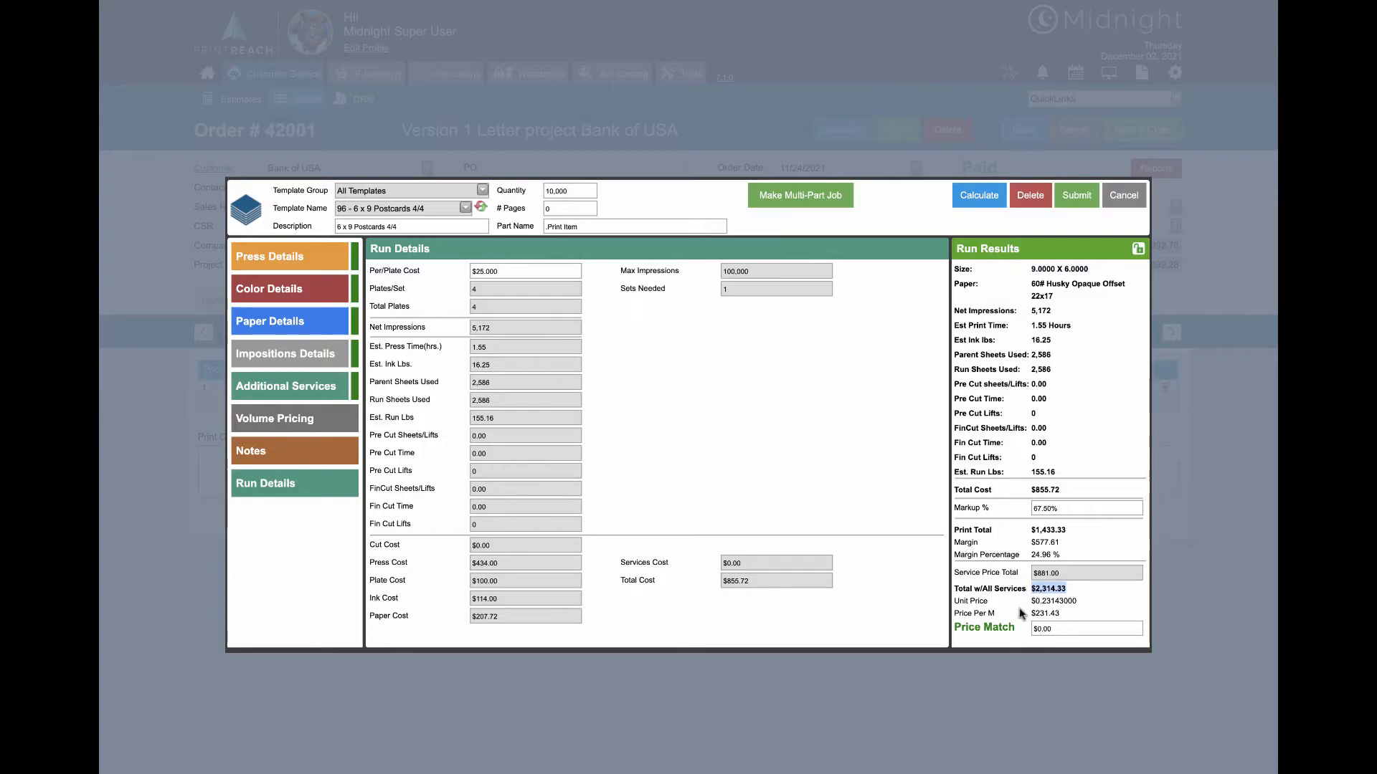
left_click(1076, 601)
left_click(1054, 628)
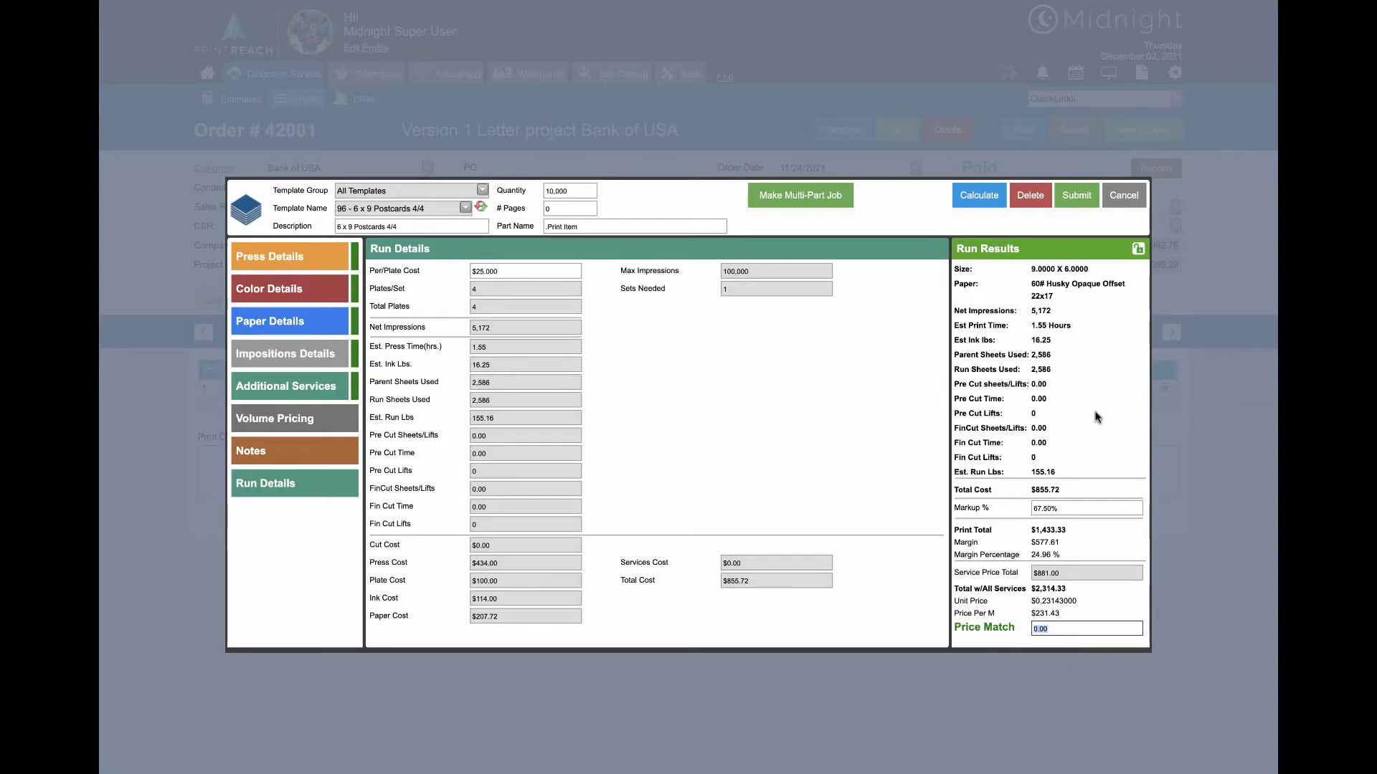
Step: Lock and unlock the pricing in the run results
left_click(1138, 251)
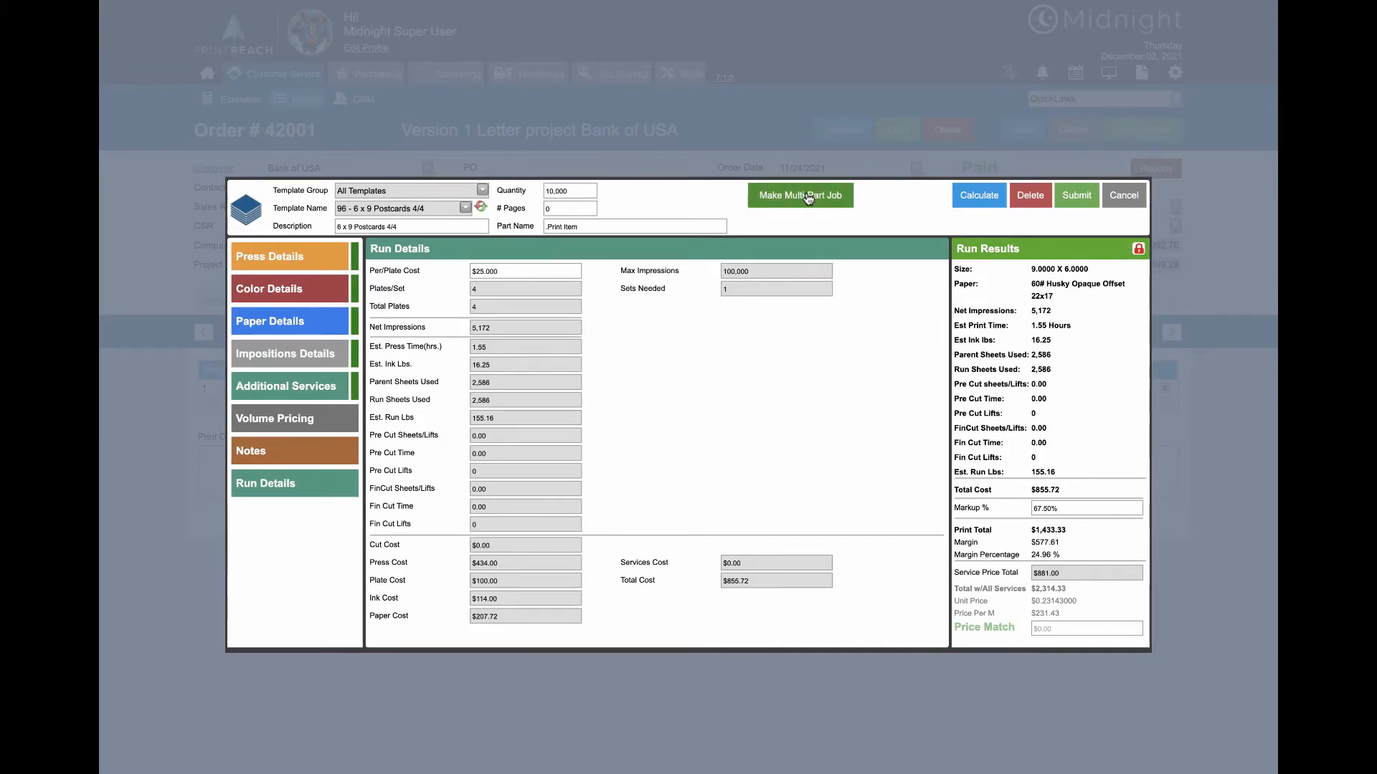
left_click(1139, 249)
Step: Convert the print item to a multi-part job and rename its first part as Cover
left_click(809, 195)
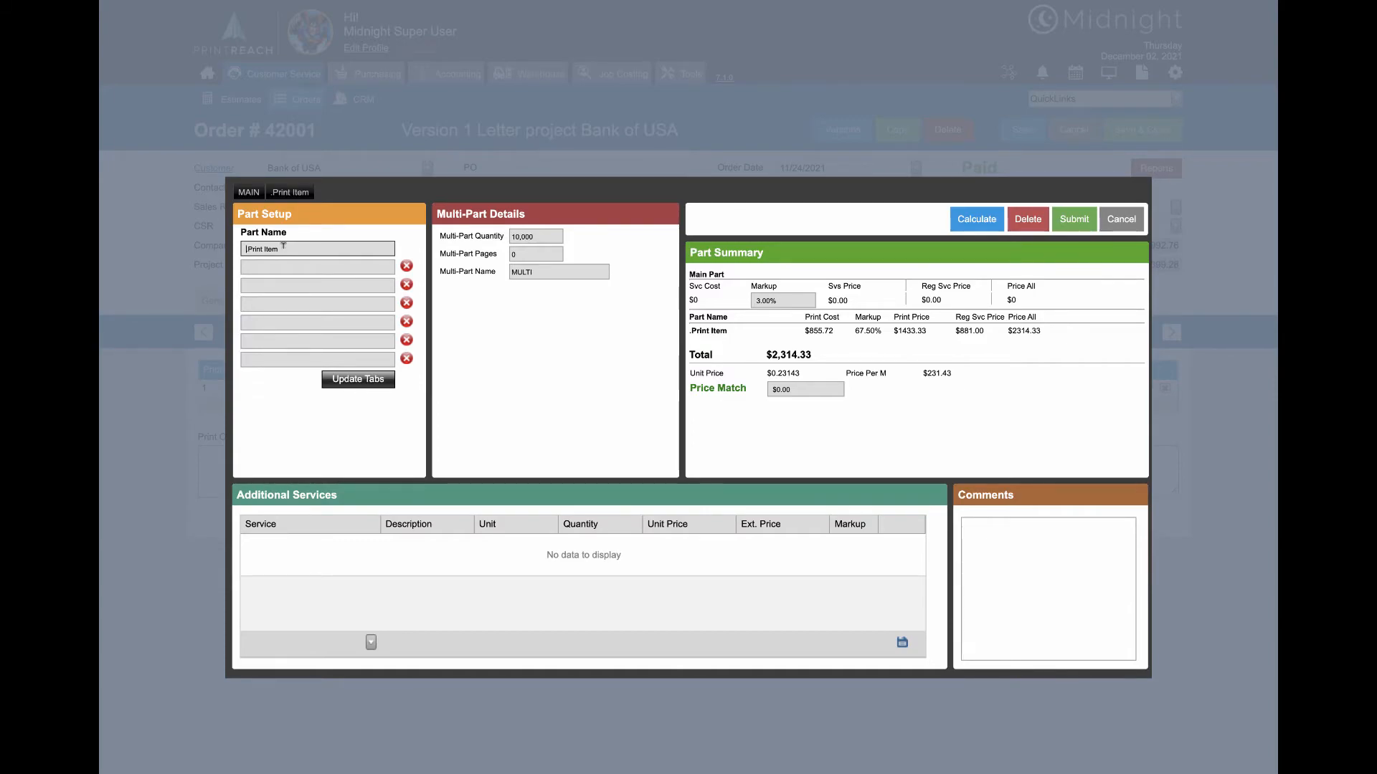
left_click_drag(283, 247, 206, 245)
type("Cover")
Step: Name the second part Guts and the third part Insert, and update the part tabs
key("Tab")
type("Guts Inset")
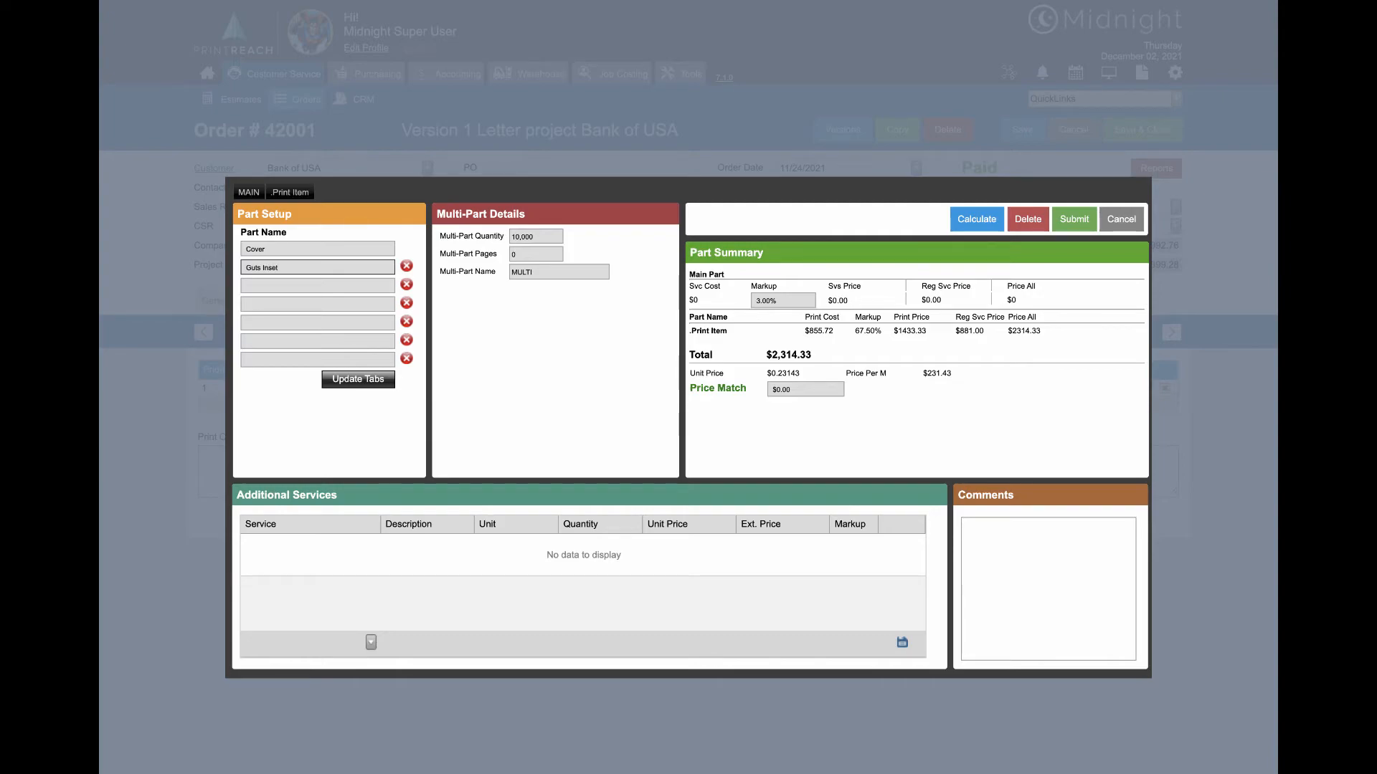
left_click_drag(262, 267, 305, 265)
type("I")
key("Tab")
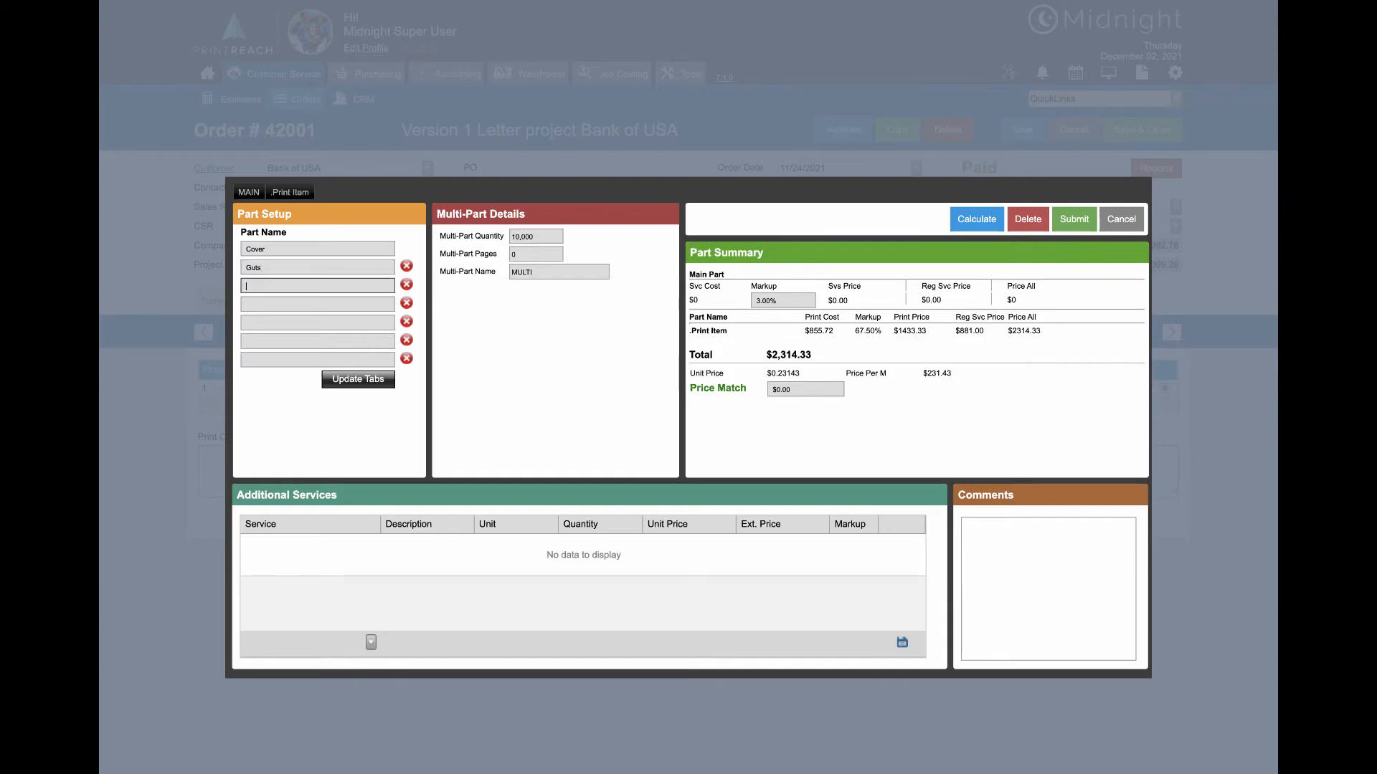
type("Insert")
left_click(370, 387)
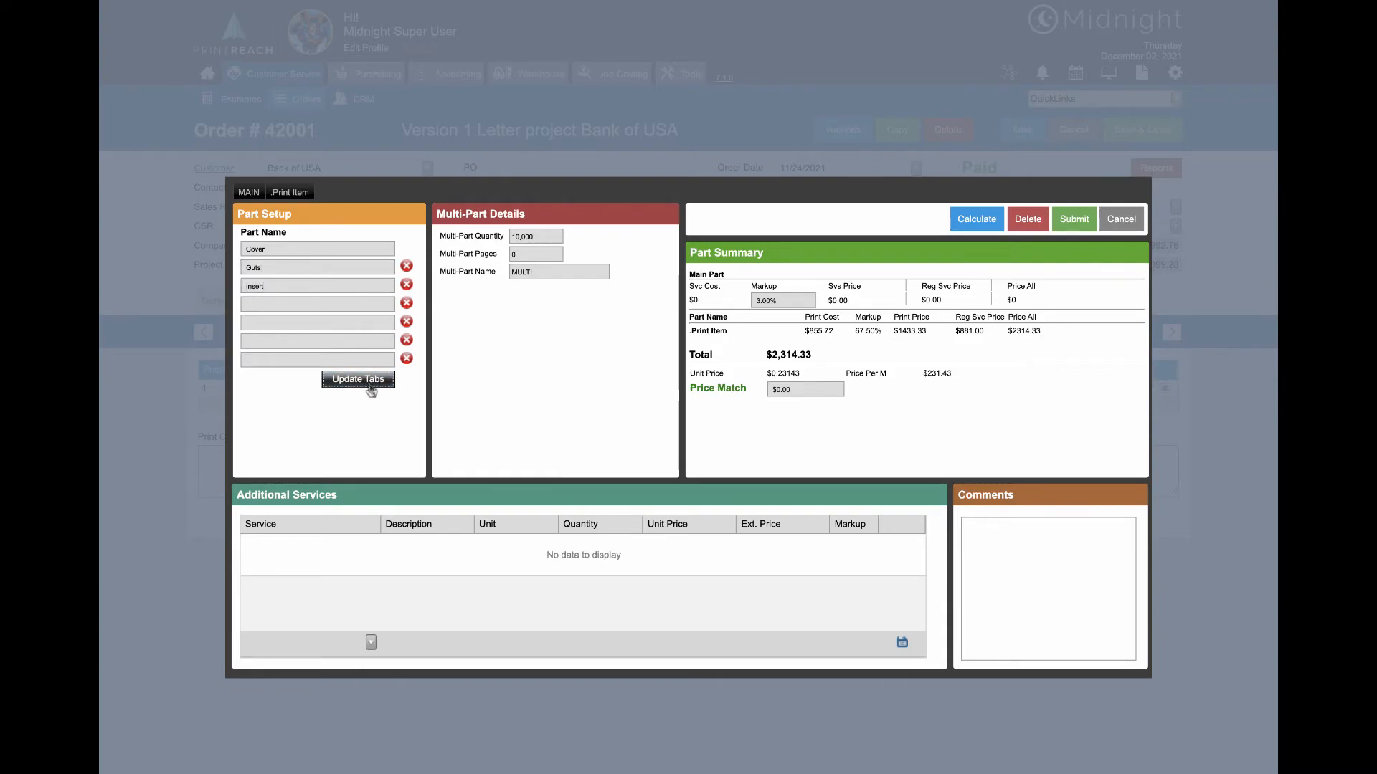
Step: Review the Cover part's press details and assign the template 91 - 8.5 x 11 Letter to the Guts part
left_click(282, 194)
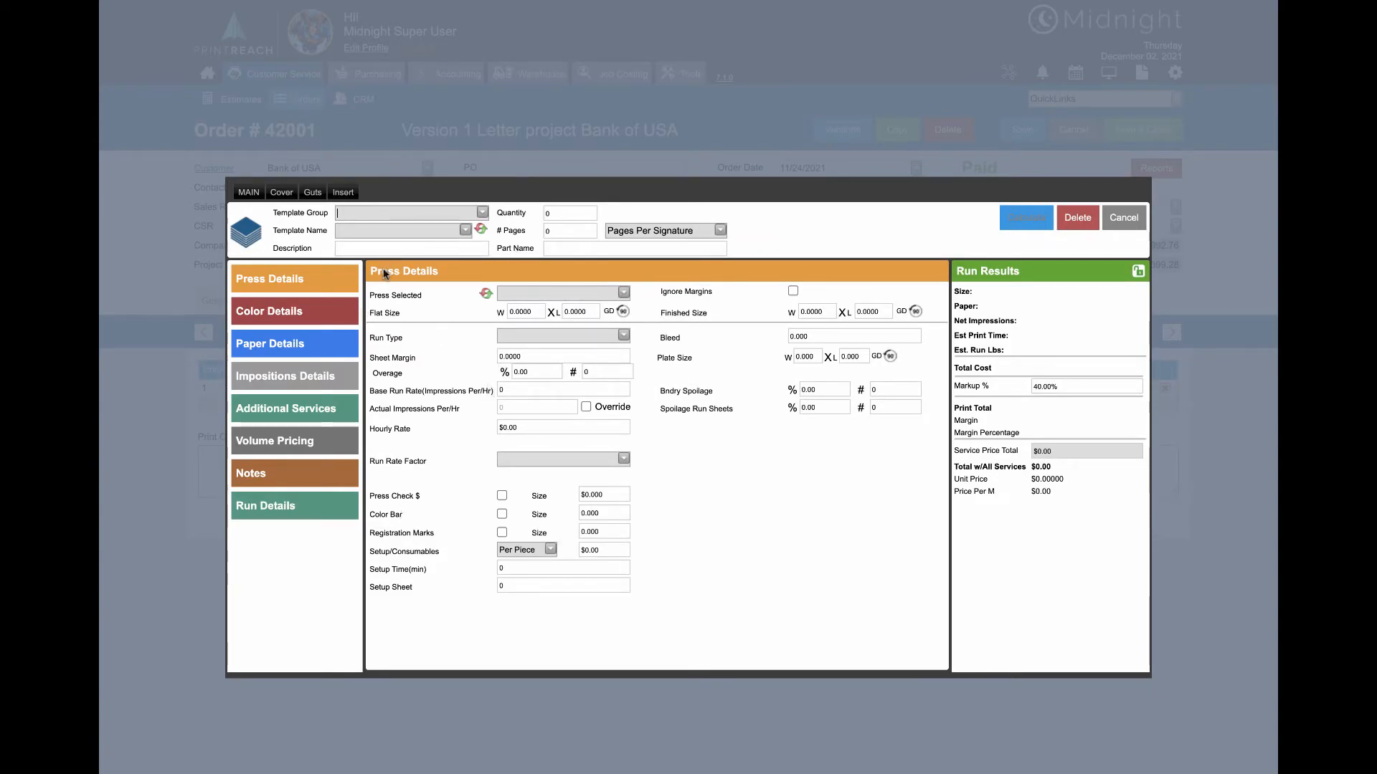
left_click(284, 192)
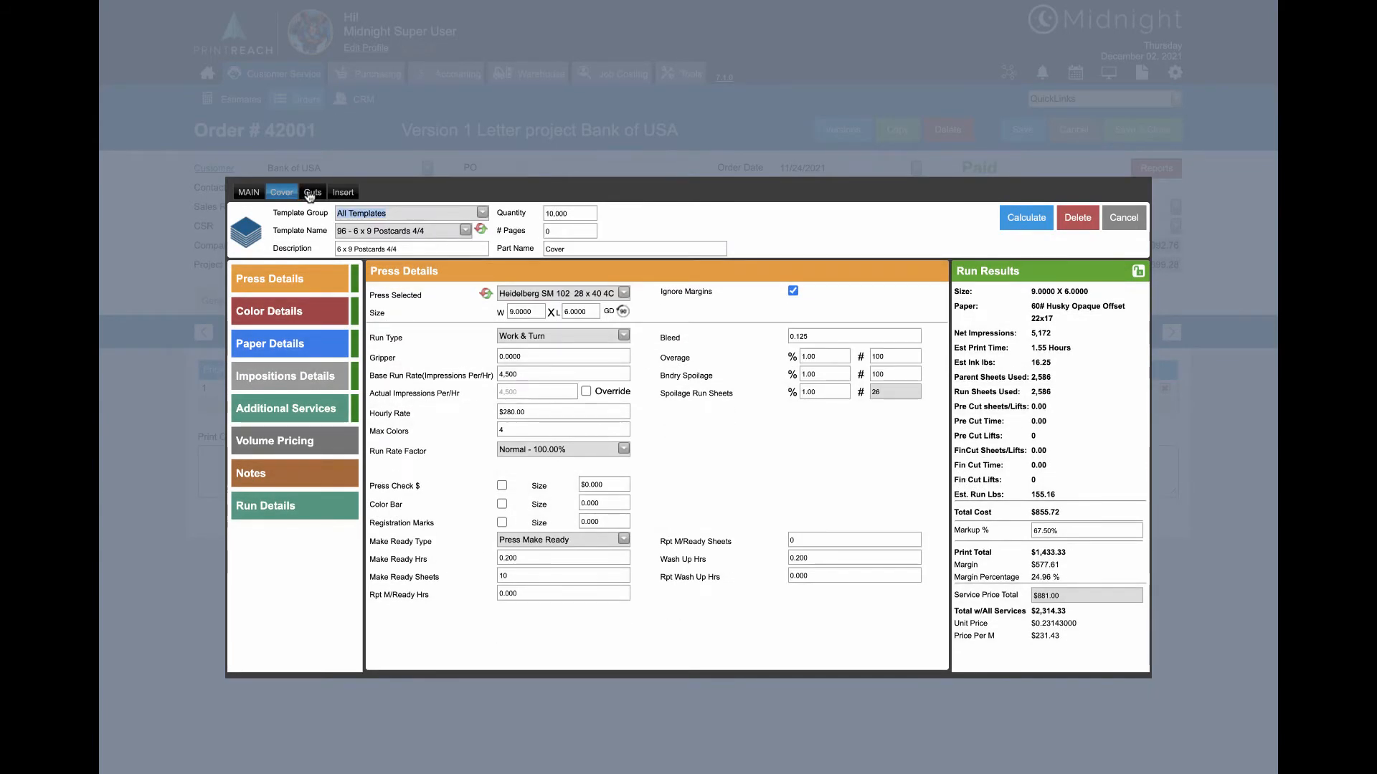
left_click(311, 193)
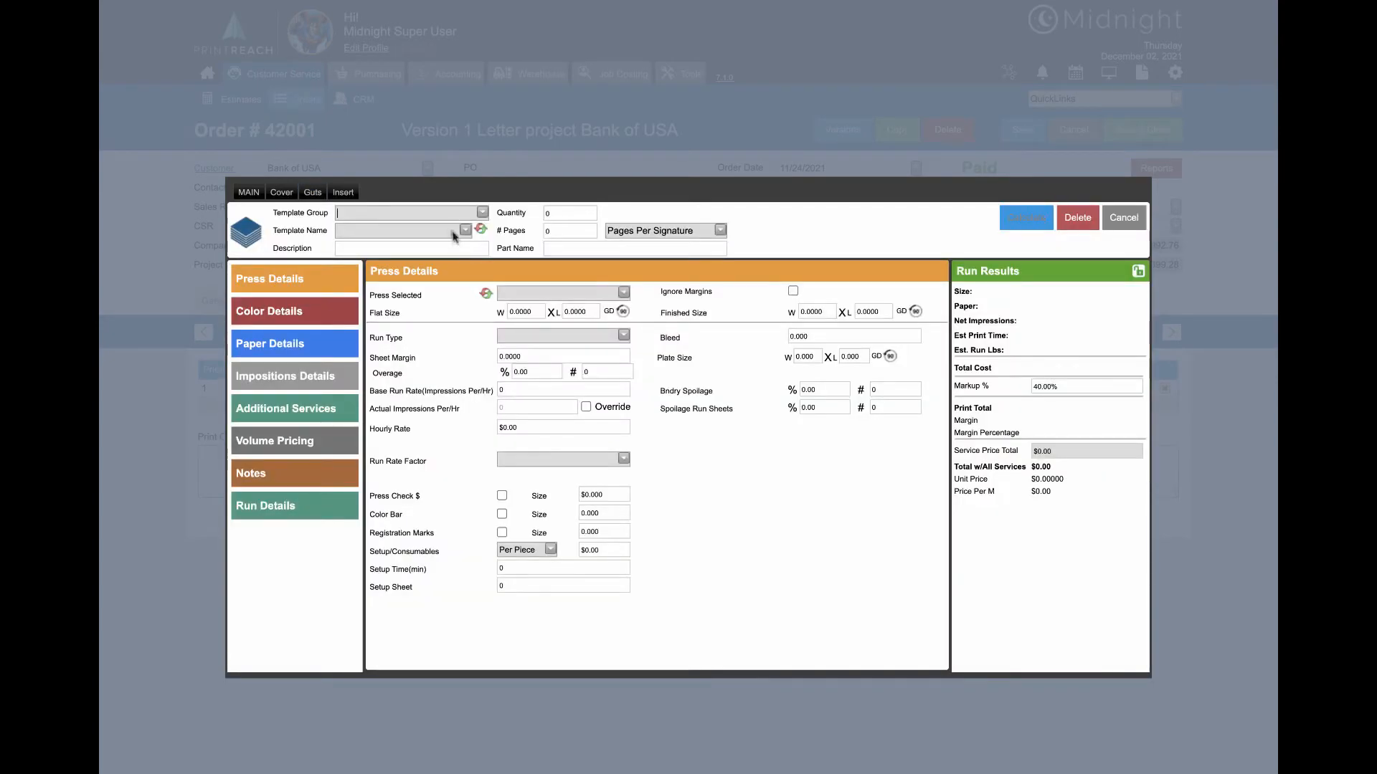
left_click(458, 228)
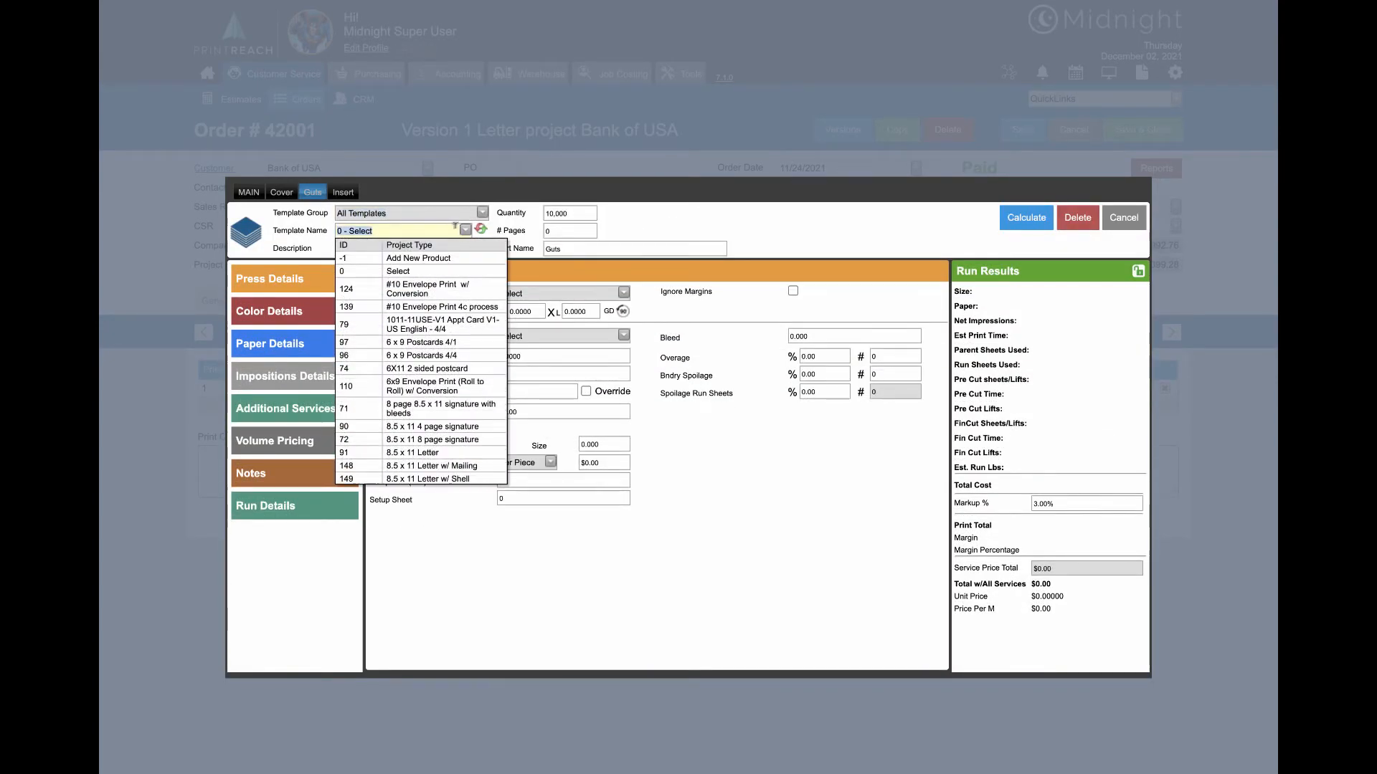
left_click(452, 452)
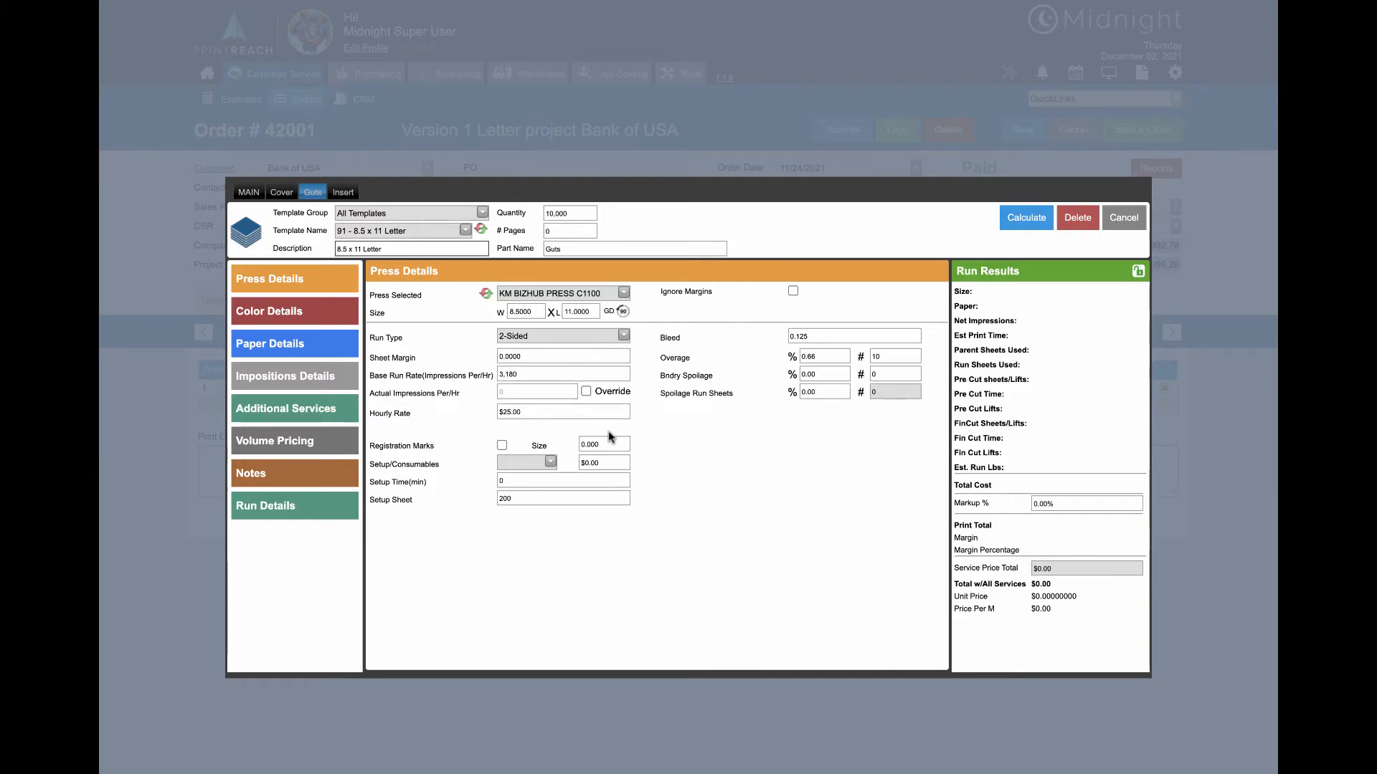
Step: Check the side 1 click rate options in the Guts part's color details
left_click(289, 317)
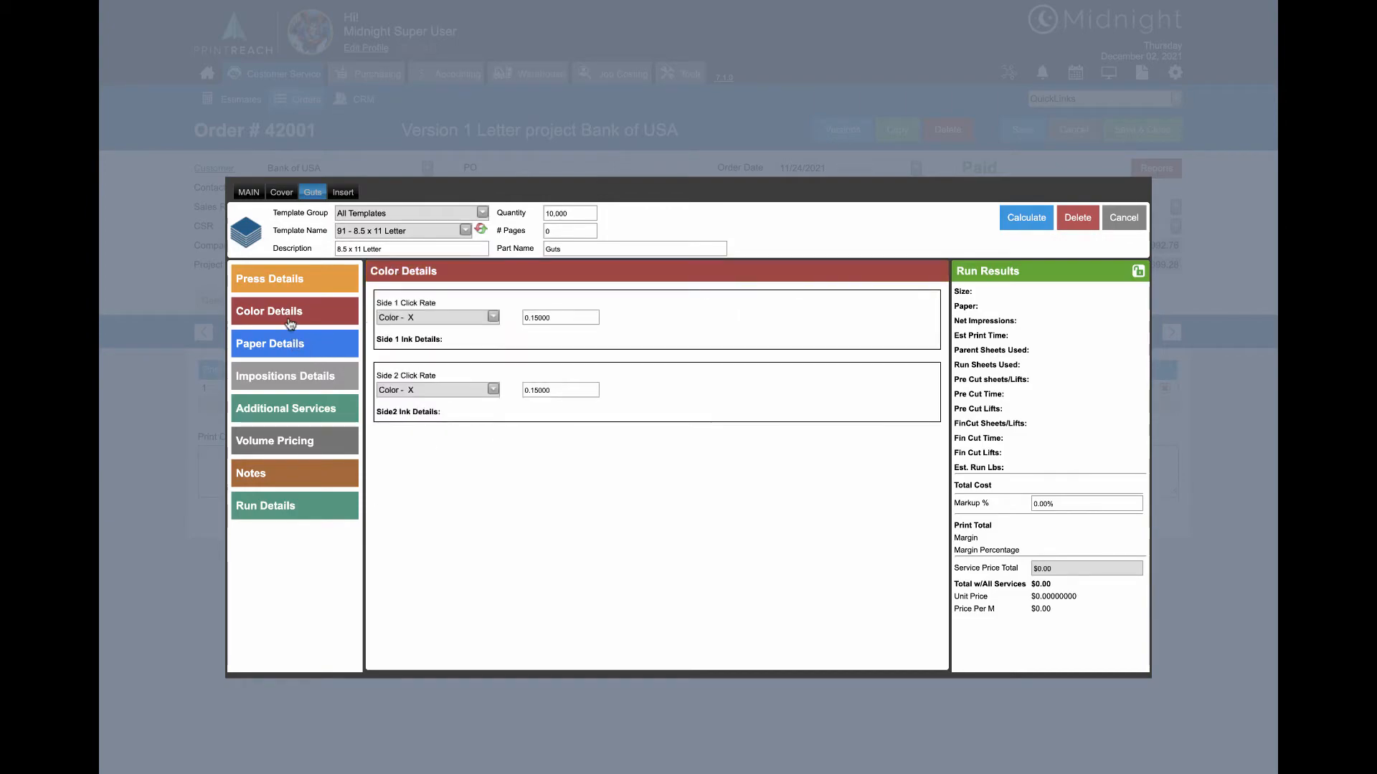
left_click(493, 317)
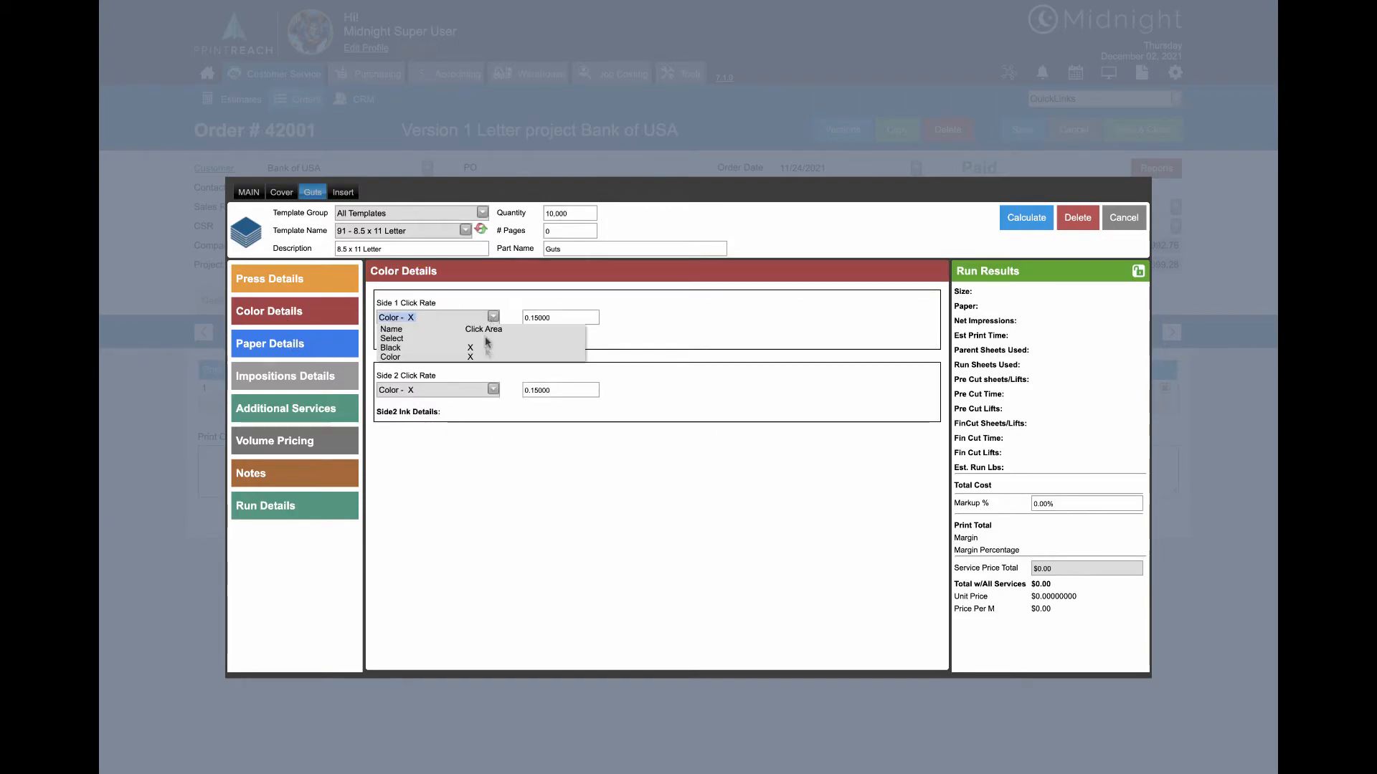
left_click(508, 307)
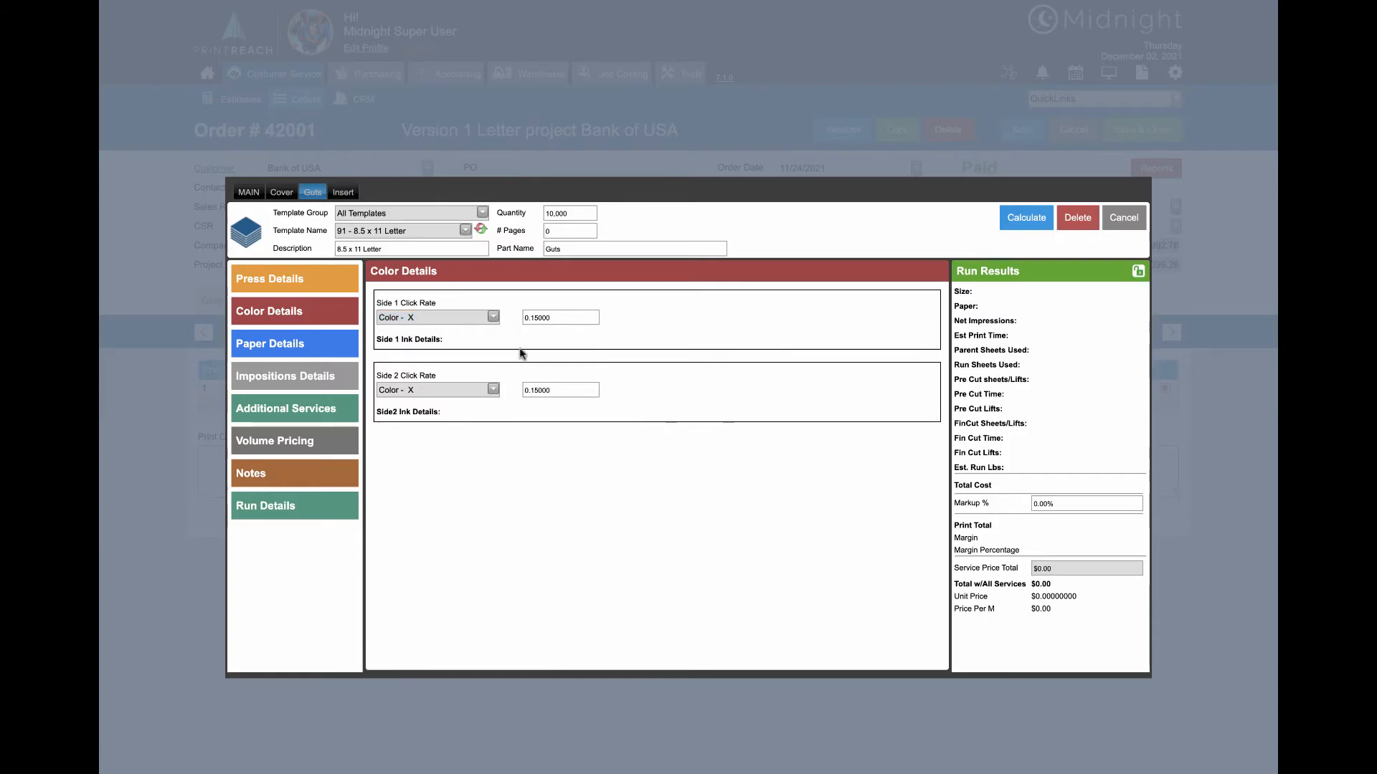
Step: Assign the template 91 - 8.5 x 11 Letter to the Insert part
left_click(343, 192)
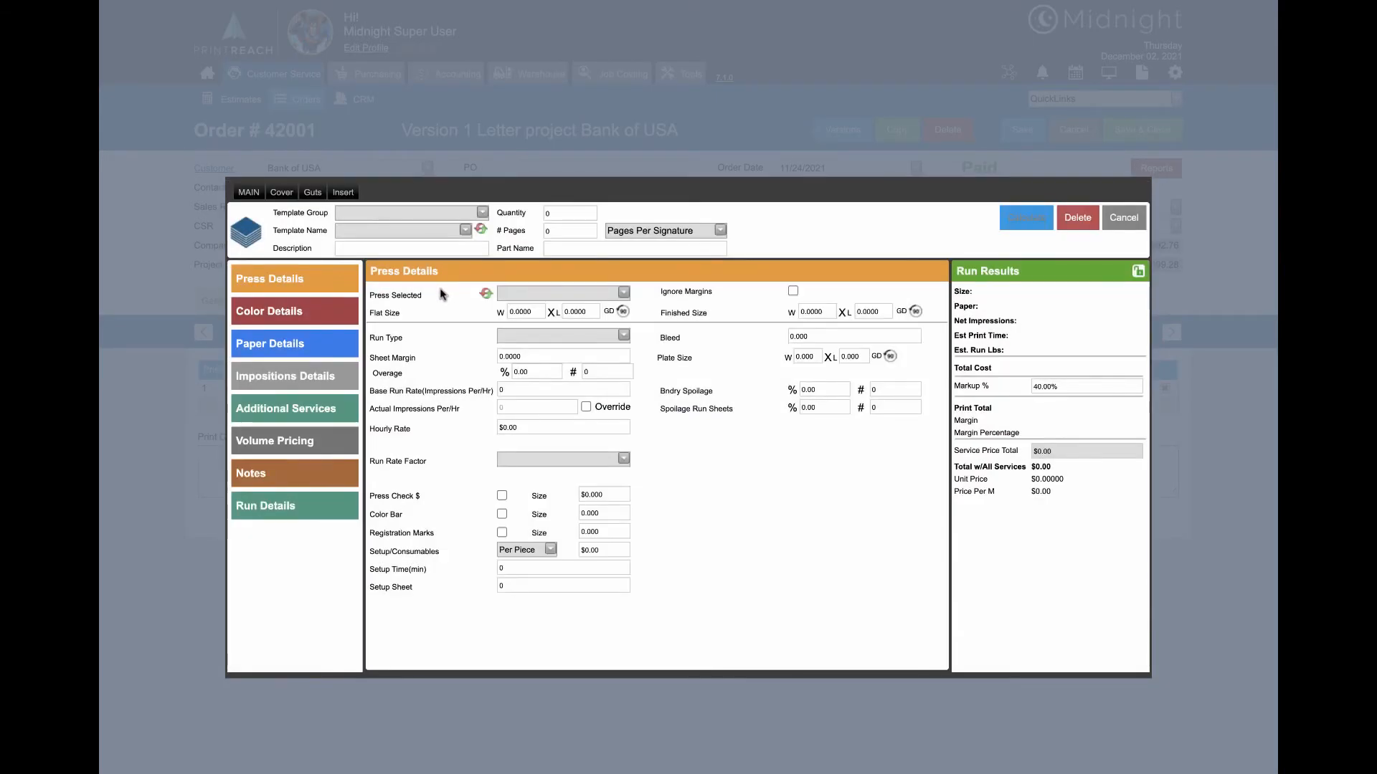
left_click(465, 230)
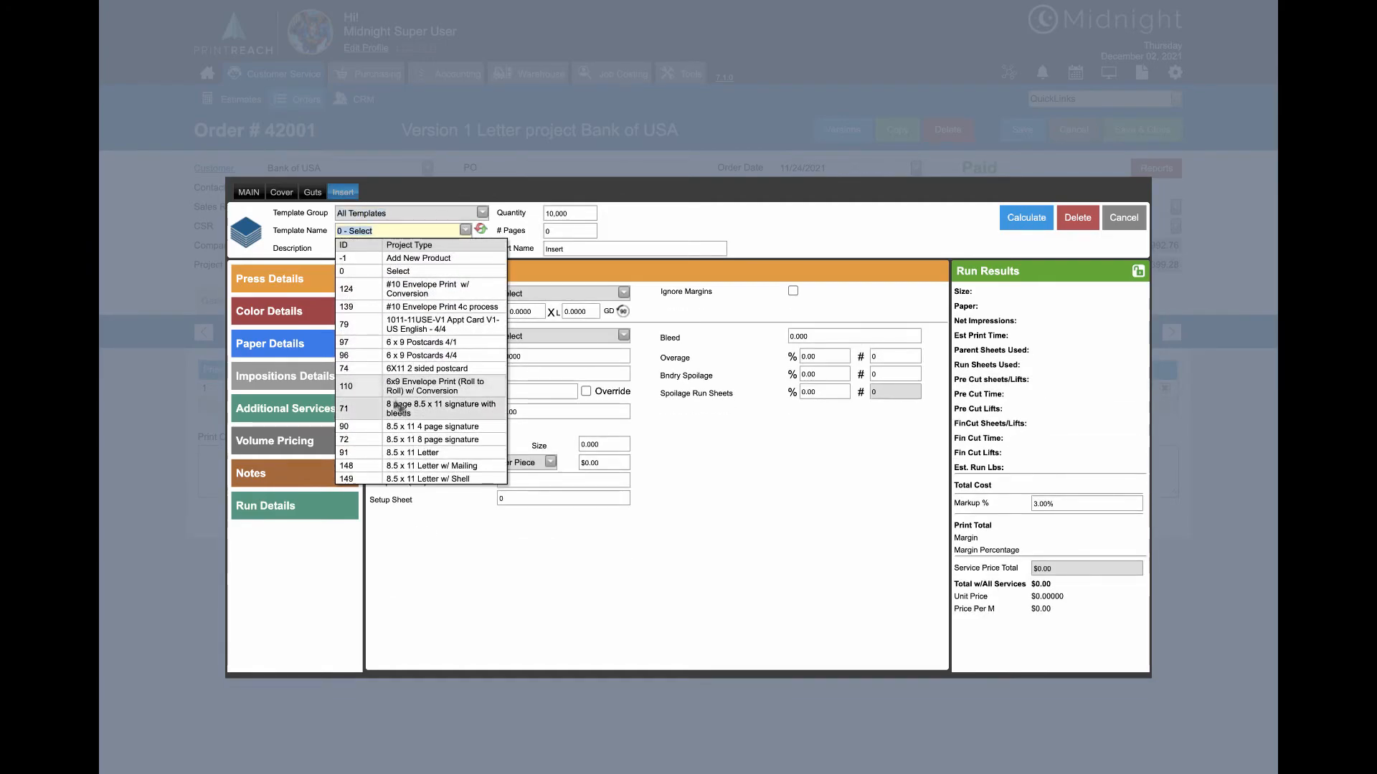
left_click(445, 451)
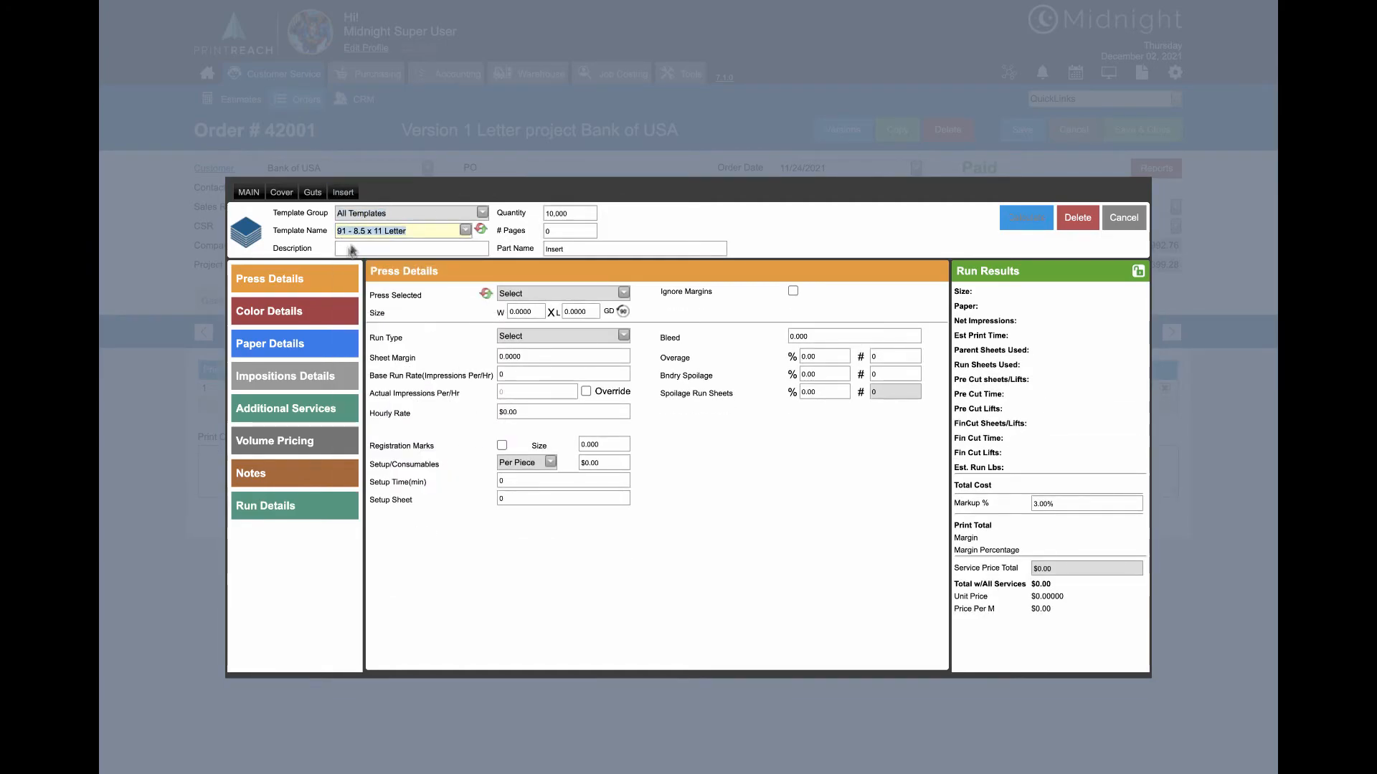
Step: Add the Bindery additional service to the main part of the multi-part job and recalculate the part summary
left_click(248, 193)
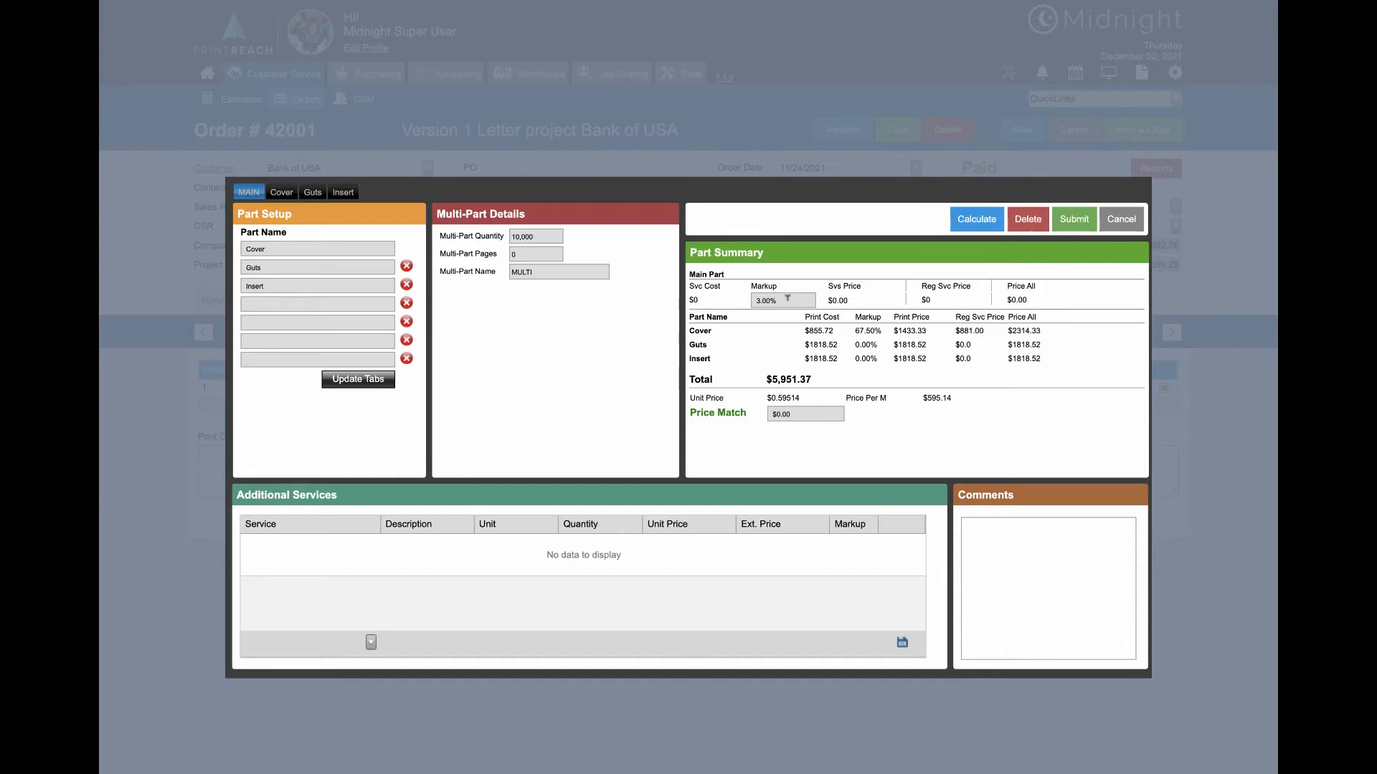
left_click(371, 643)
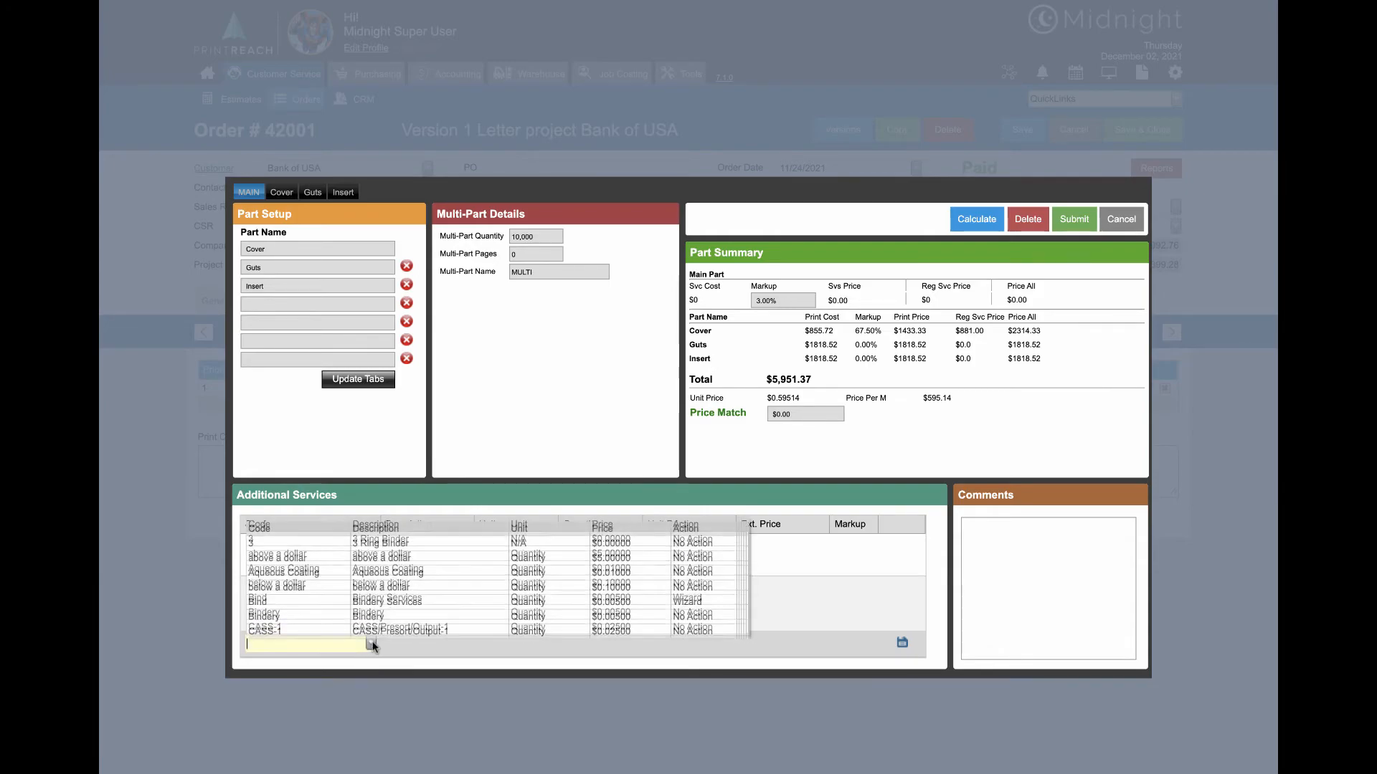
left_click(375, 615)
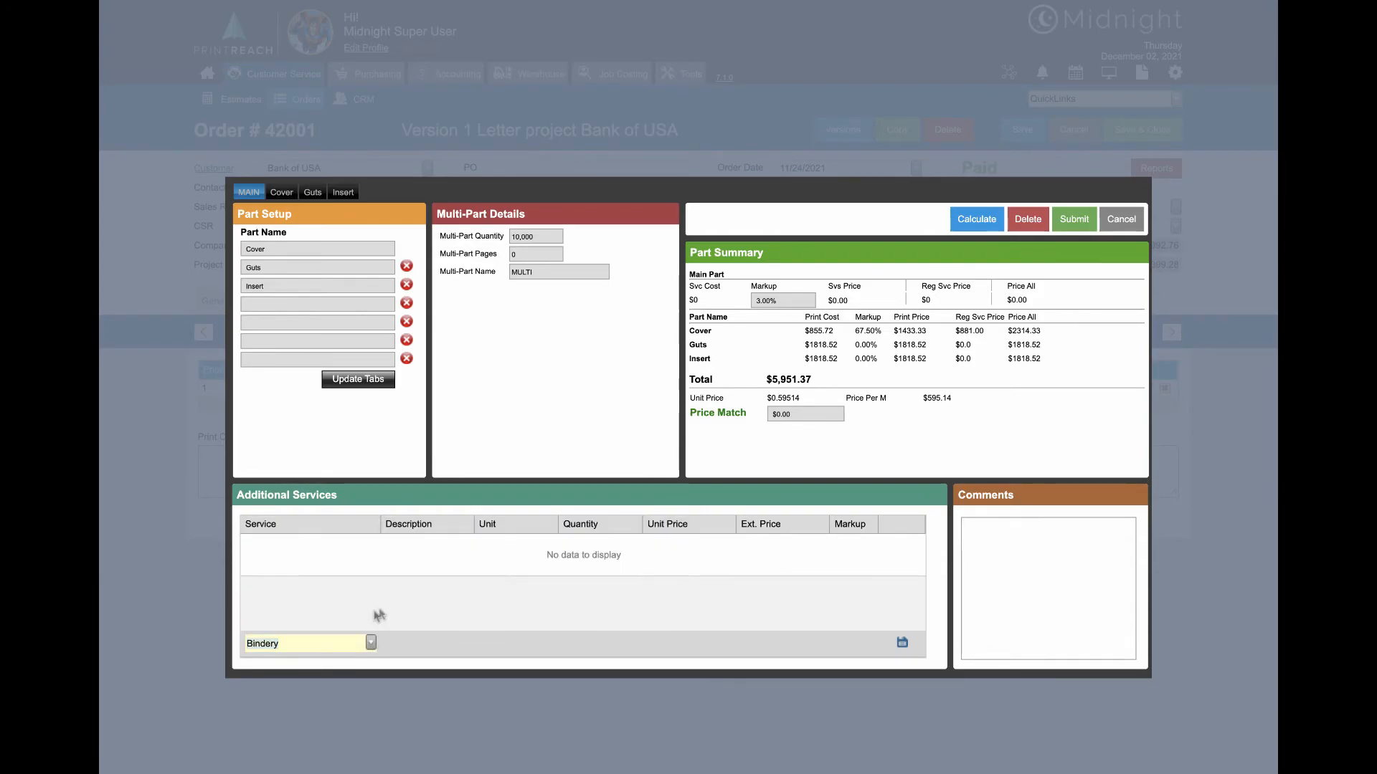
left_click(897, 644)
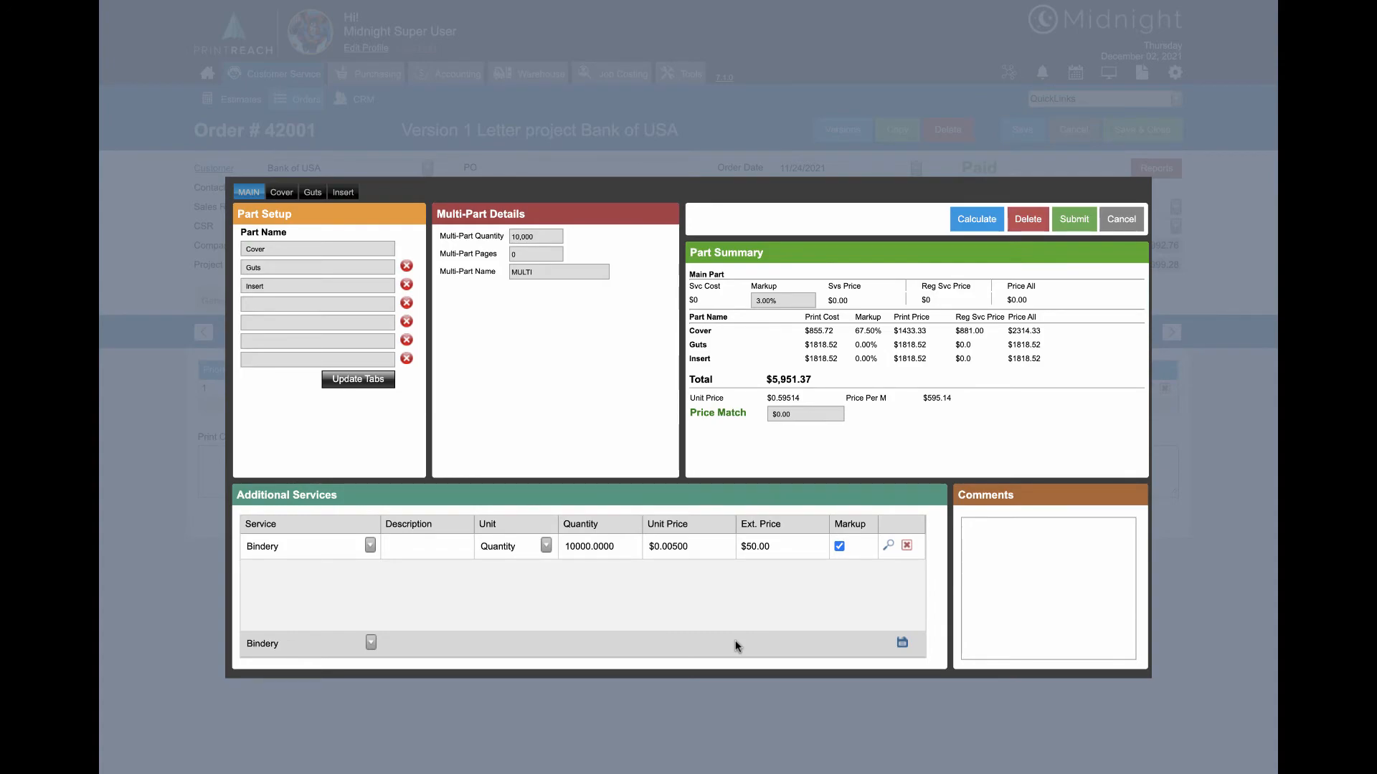
left_click(962, 224)
Step: Name the multi-part job My Book, submit it to the order's print items and save the order
left_click_drag(541, 273, 473, 270)
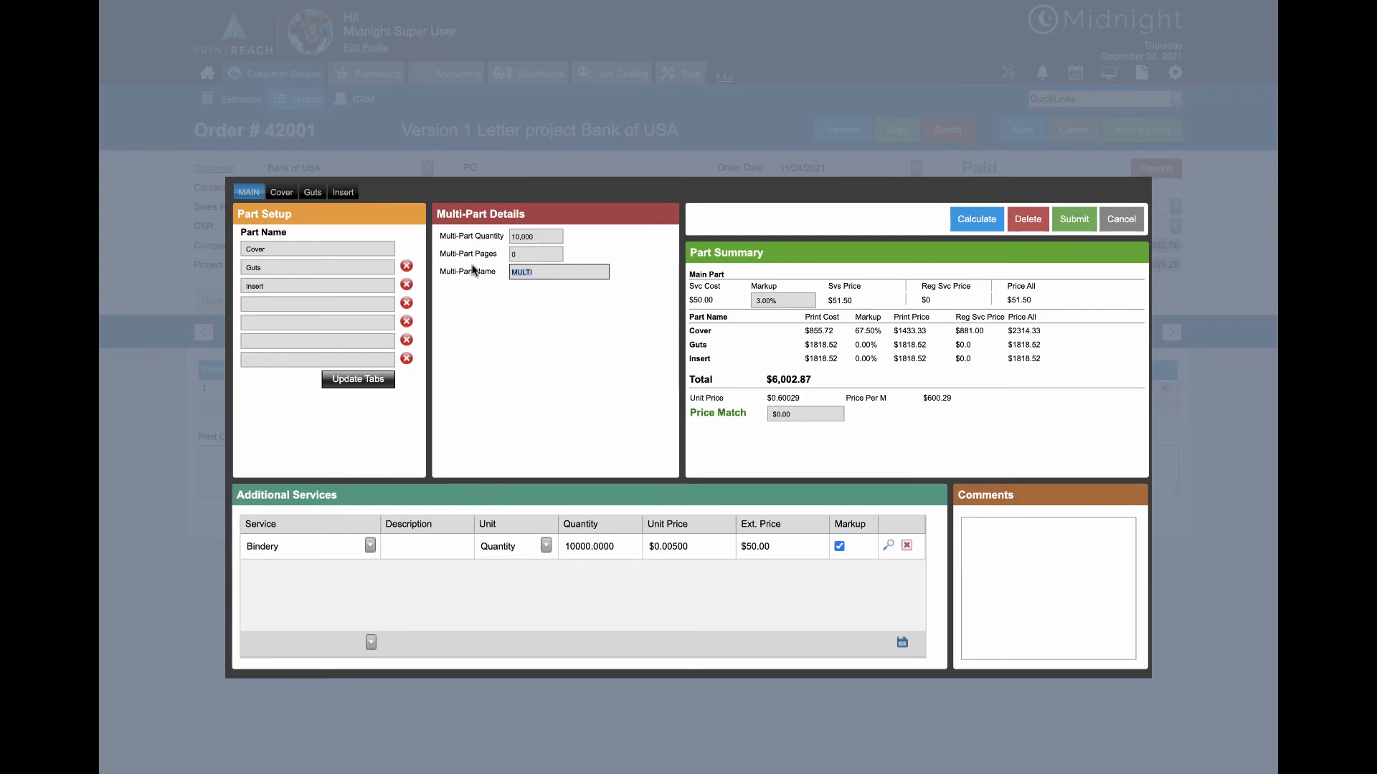
type("My Book")
left_click(1073, 224)
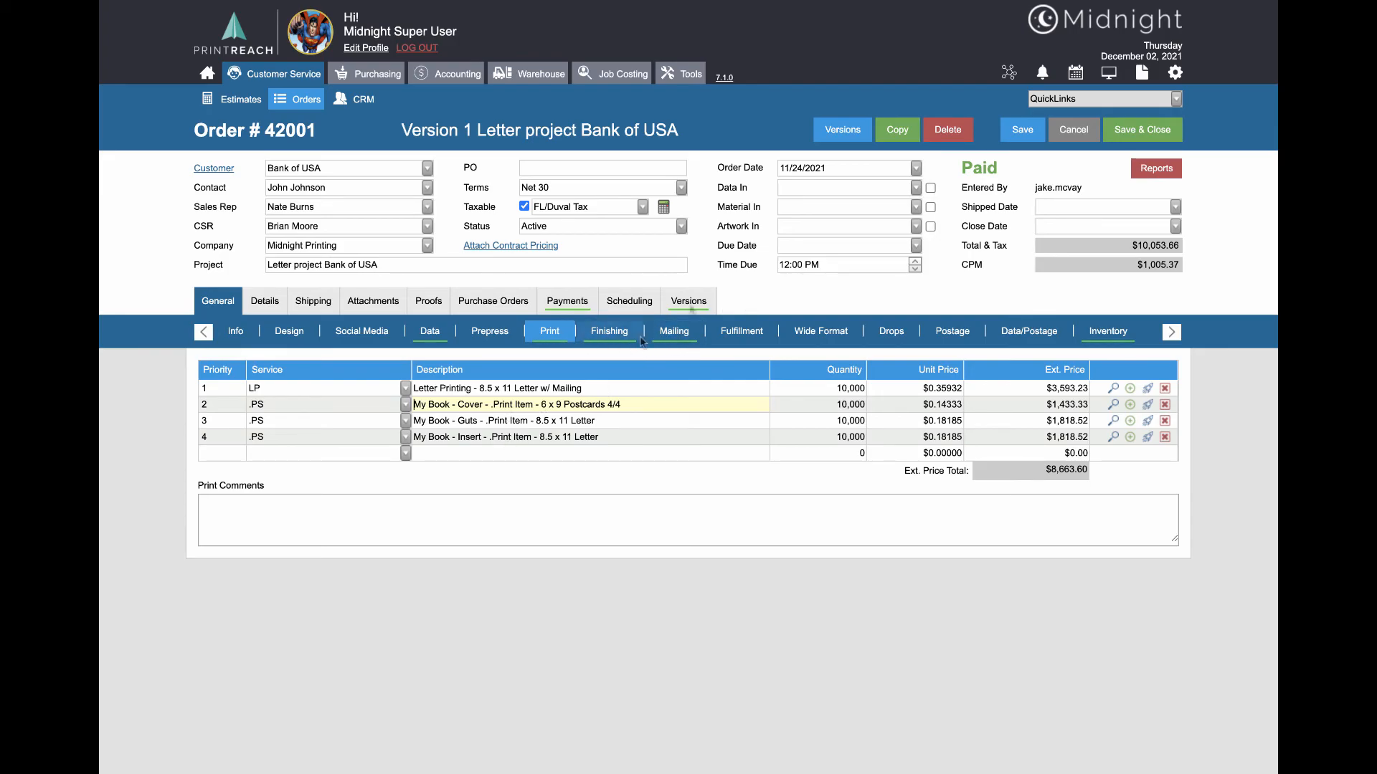
left_click(1013, 131)
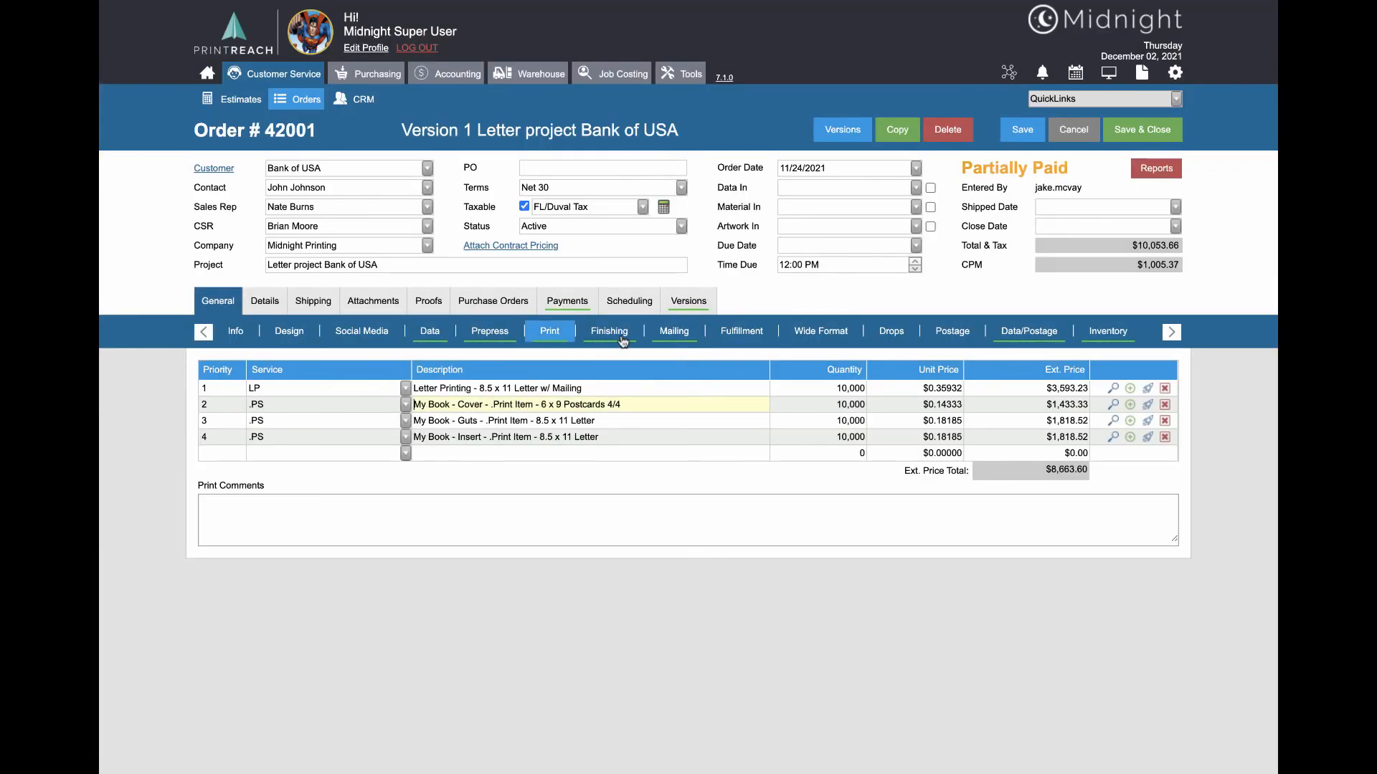
Step: Check the order's finishing services, and set the unit price of the My Book Guts print line to $0.18105
left_click(623, 340)
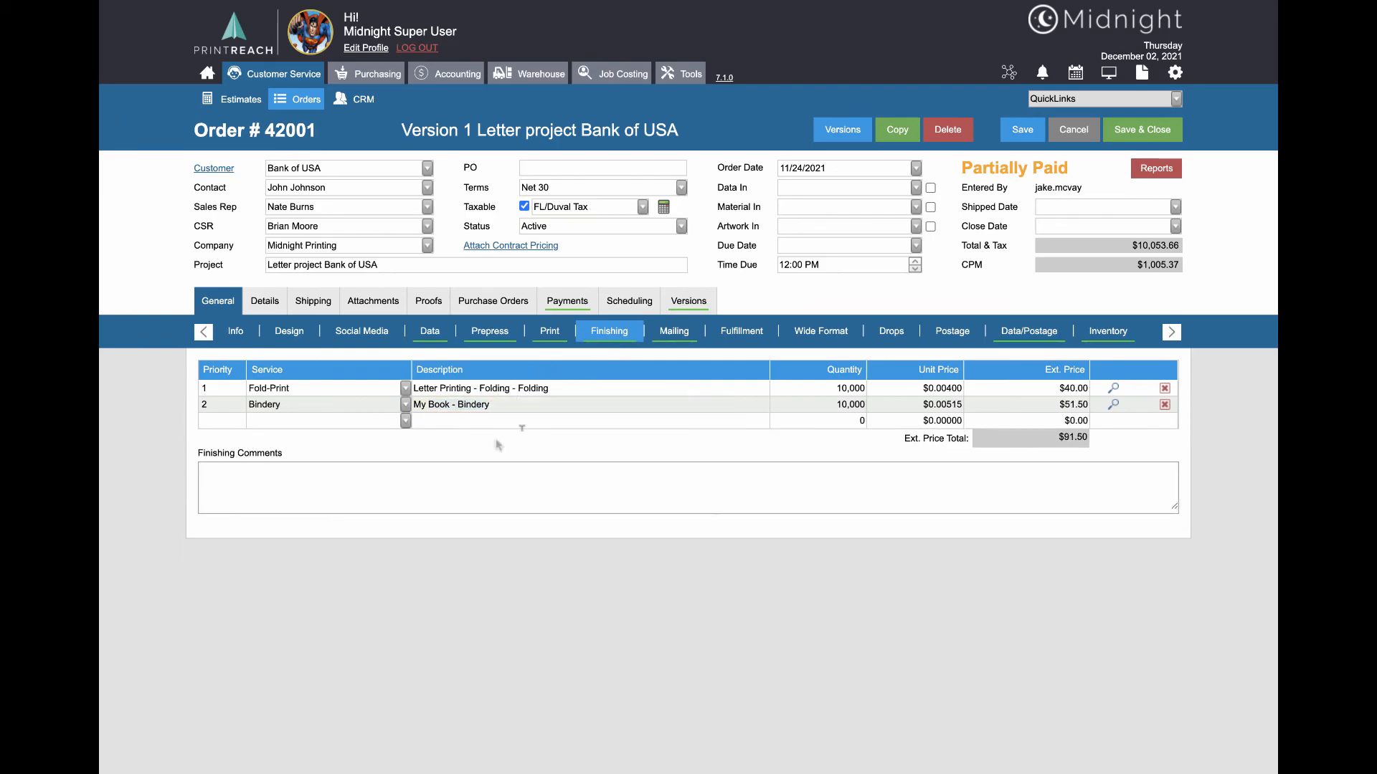
left_click(550, 335)
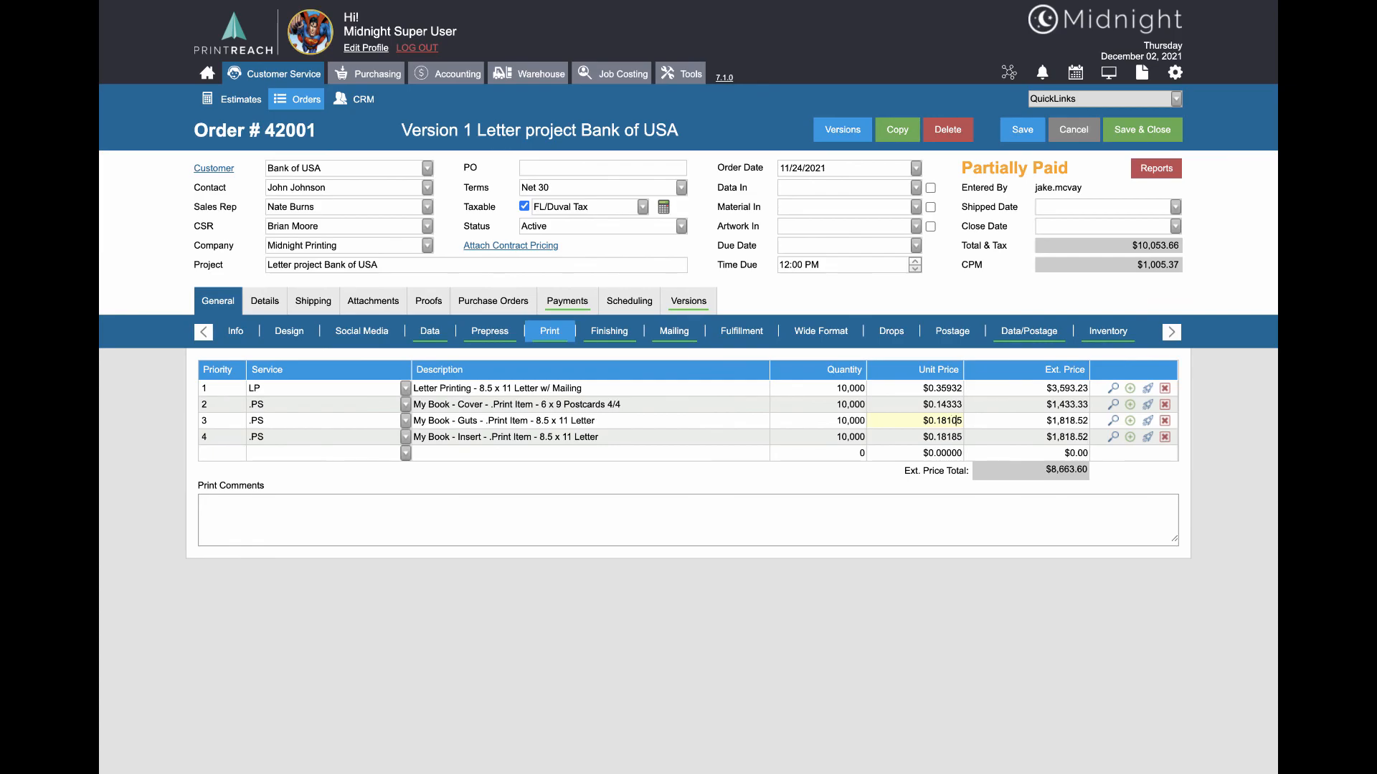
key("Tab")
Step: Reopen the My Book print calculation from its Cover line to view the part summary, and close it without submitting
left_click(1147, 406)
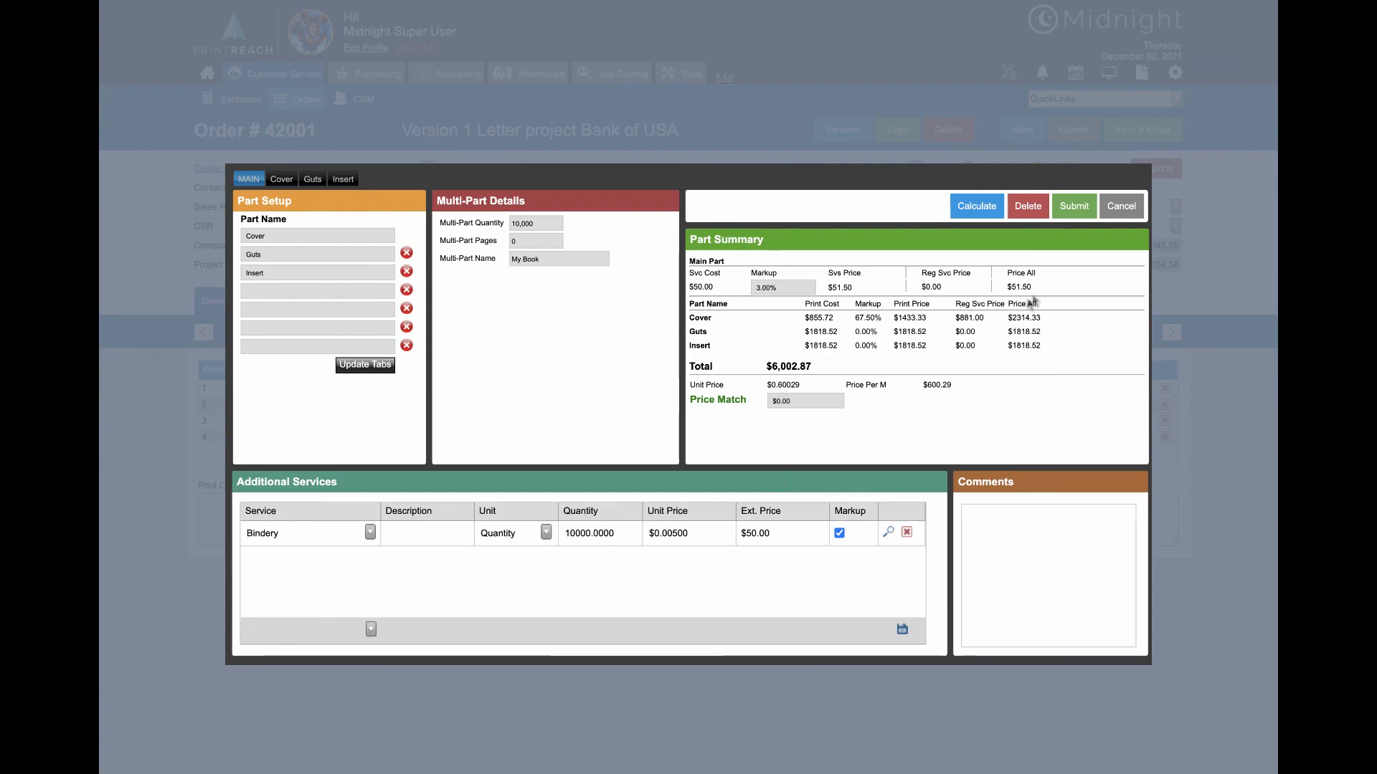
left_click(1121, 208)
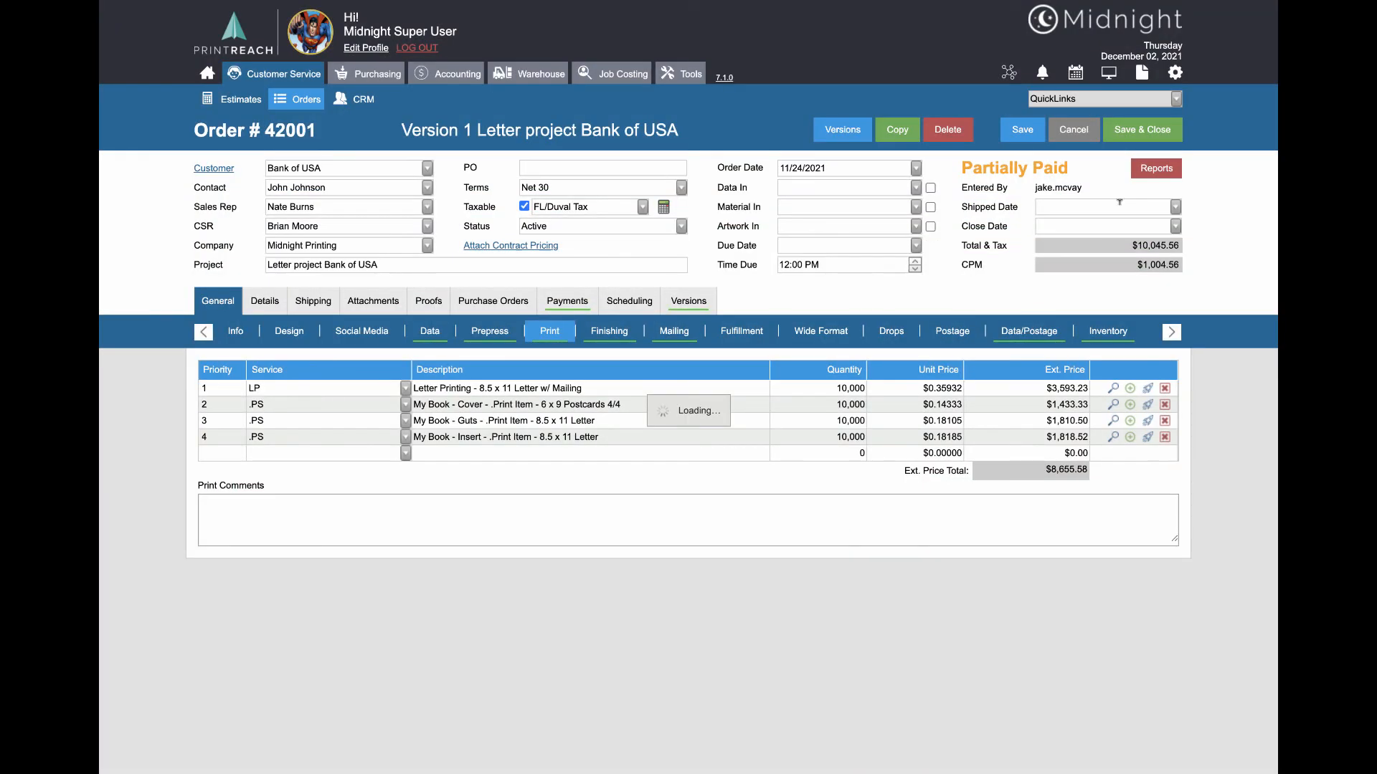